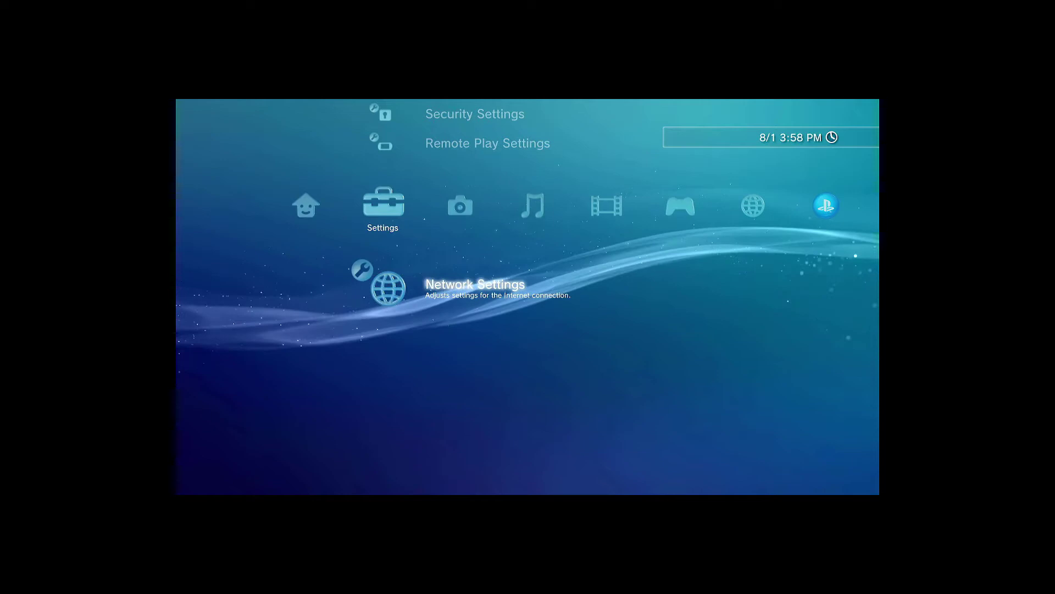
Open System Settings in the console's Settings category
key("Up")
key("Up")
key("Up")
key("Up")
key("Up")
key("Up")
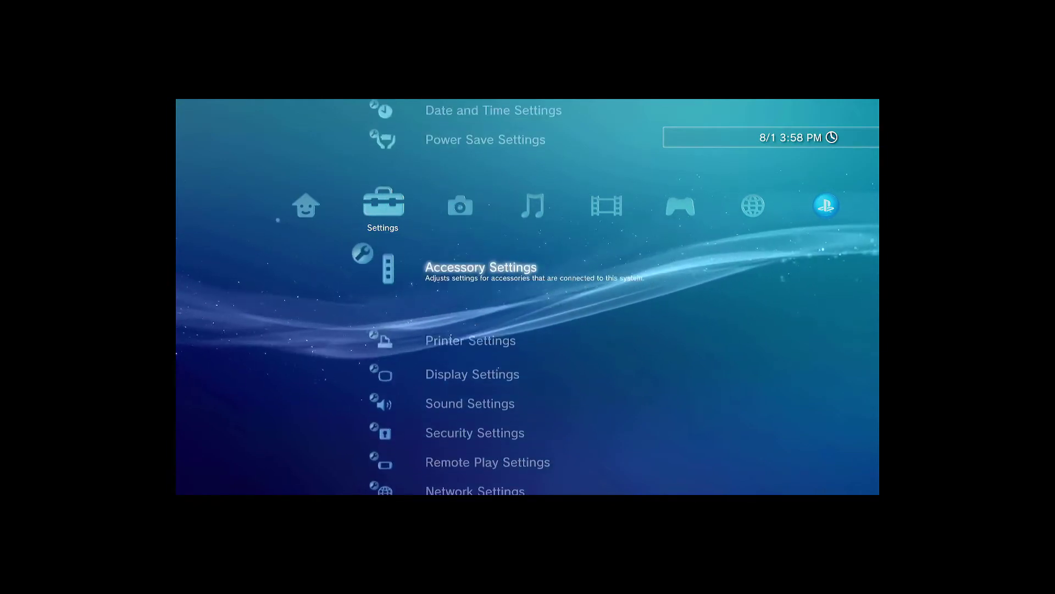
key("Up")
key("Up")
key("Up")
key("Up")
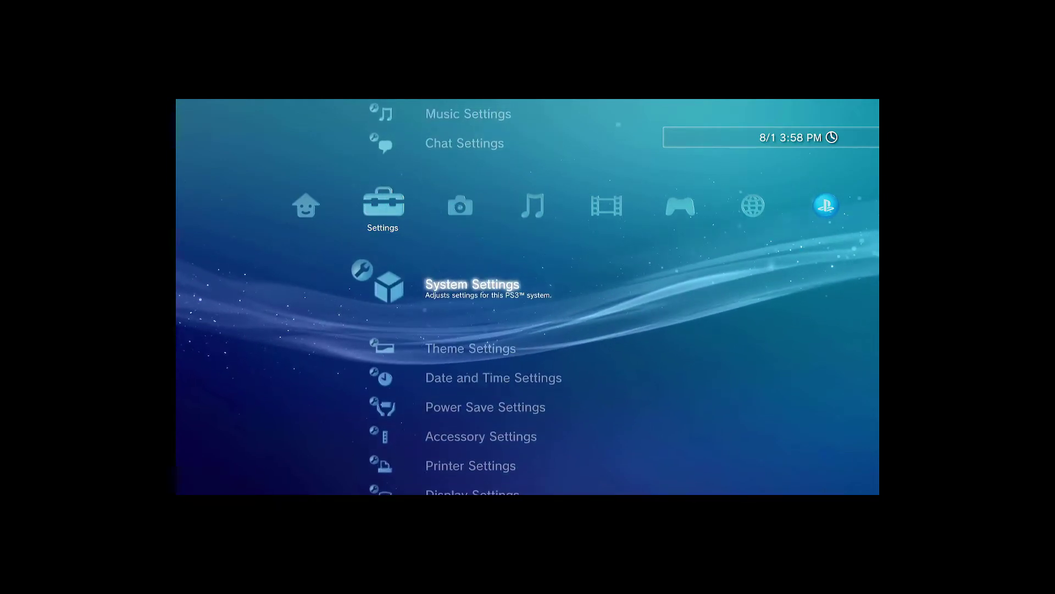
key("Return")
Display the System Information page to check the installed system software version, and return to the settings list
key("Down")
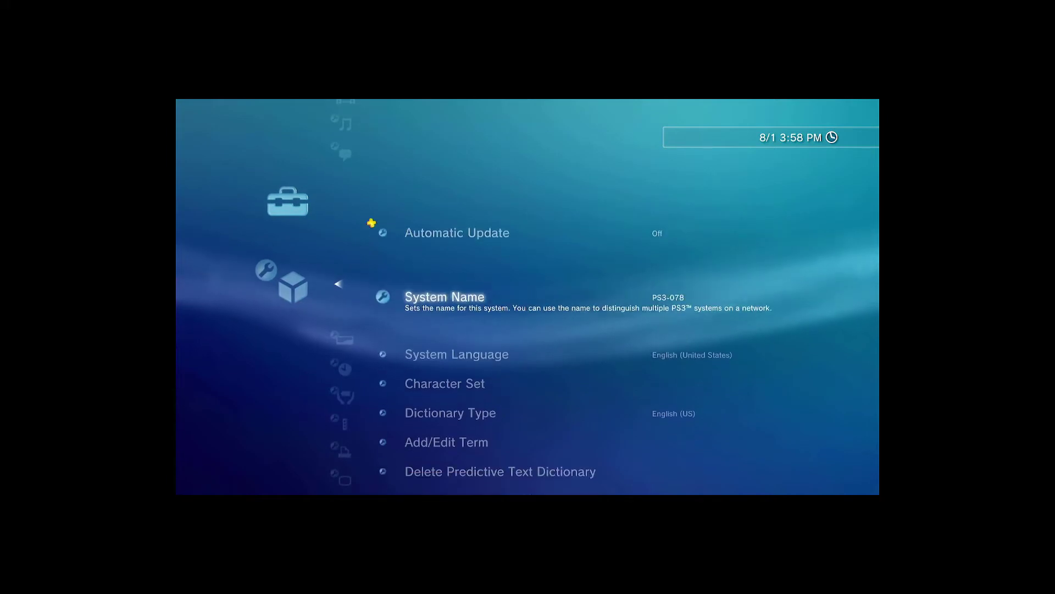
key("Down")
key("Down")
key("Down")
key("Down")
key("Down")
key("Down")
key("Down")
key("Down")
key("Down")
key("Down")
key("Down")
key("Down")
key("Down")
key("Down")
key("Down")
key("Down")
key("Down")
key("Down")
key("Down")
key("Down")
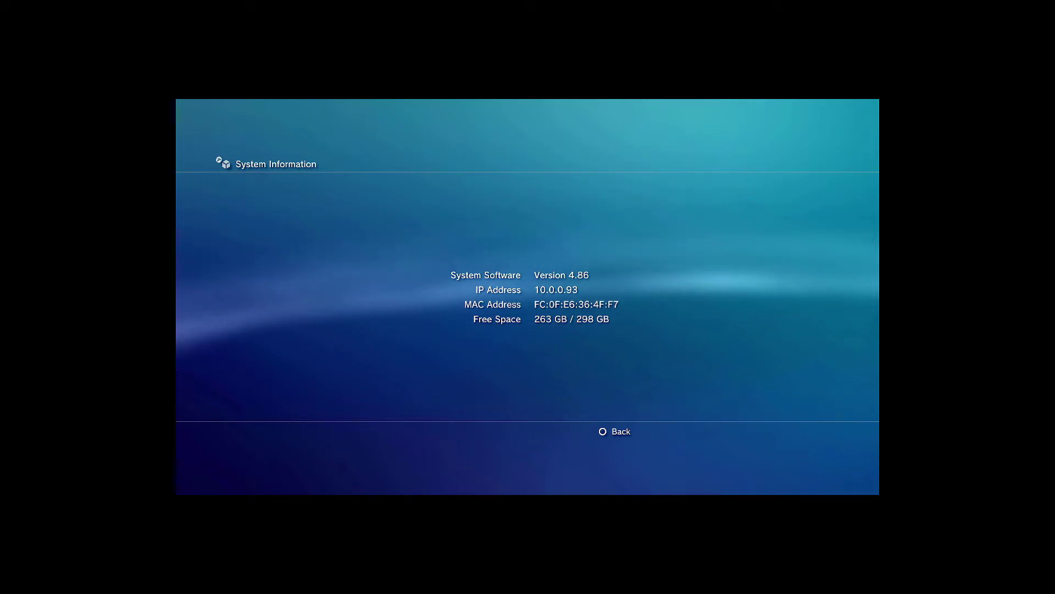
key("Escape")
key("Escape")
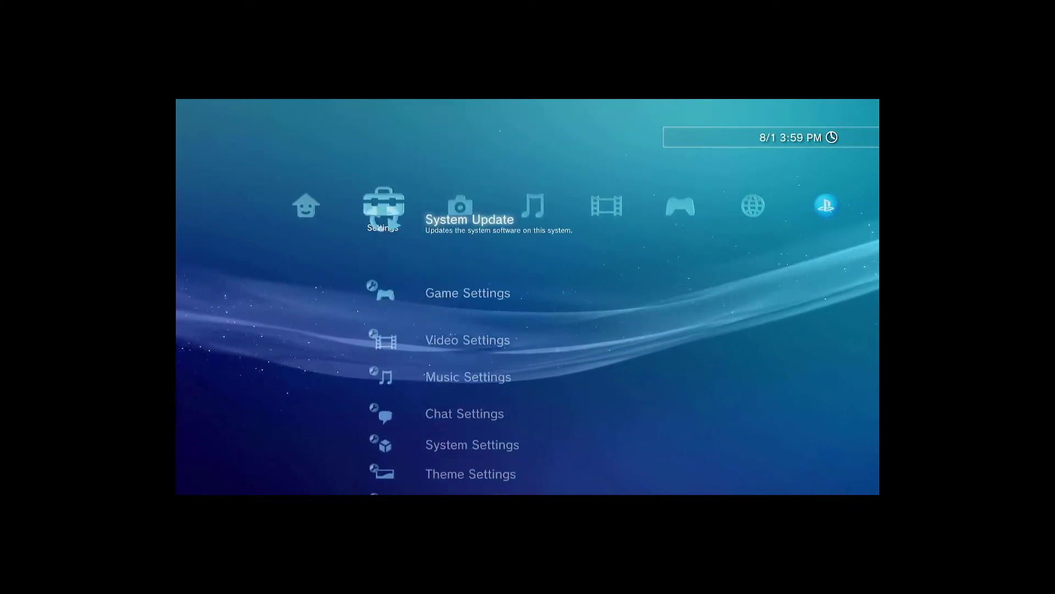
Start a System Update, accept the user agreement and begin the installation
key("Return")
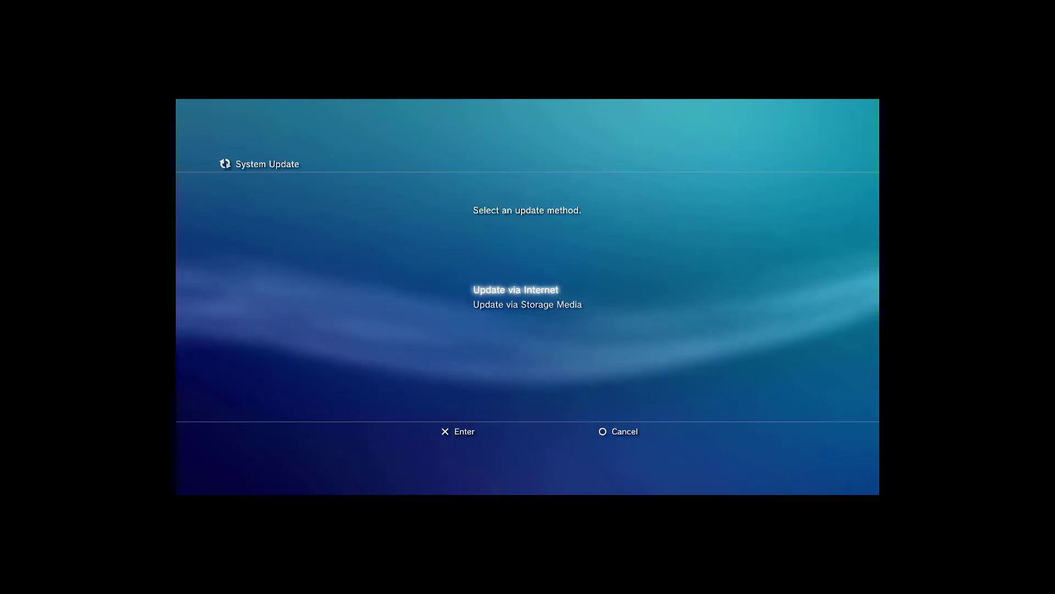
key("Return")
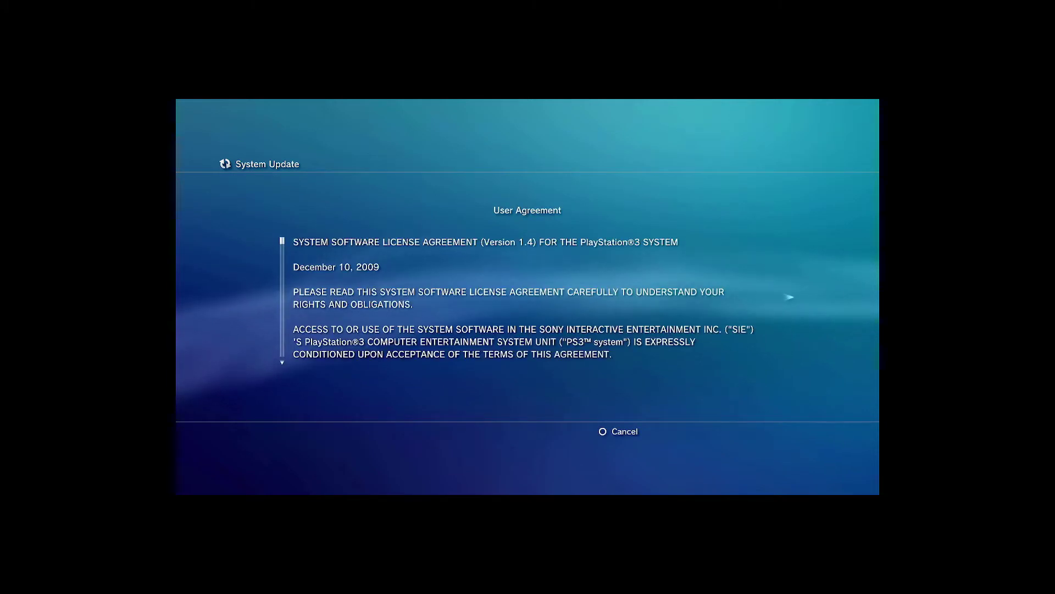
key("Return")
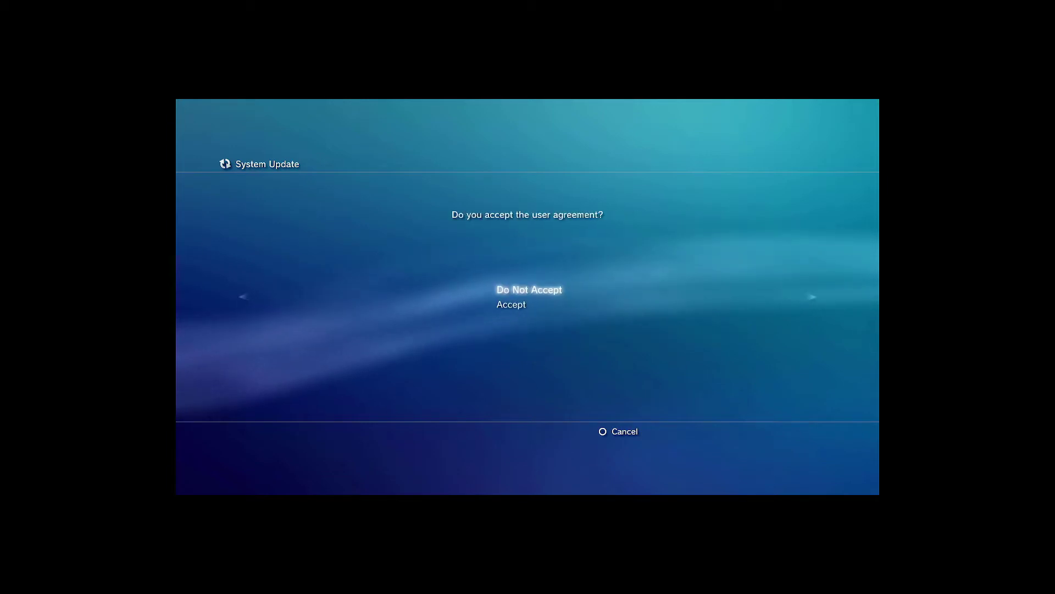
key("Down")
key("Return")
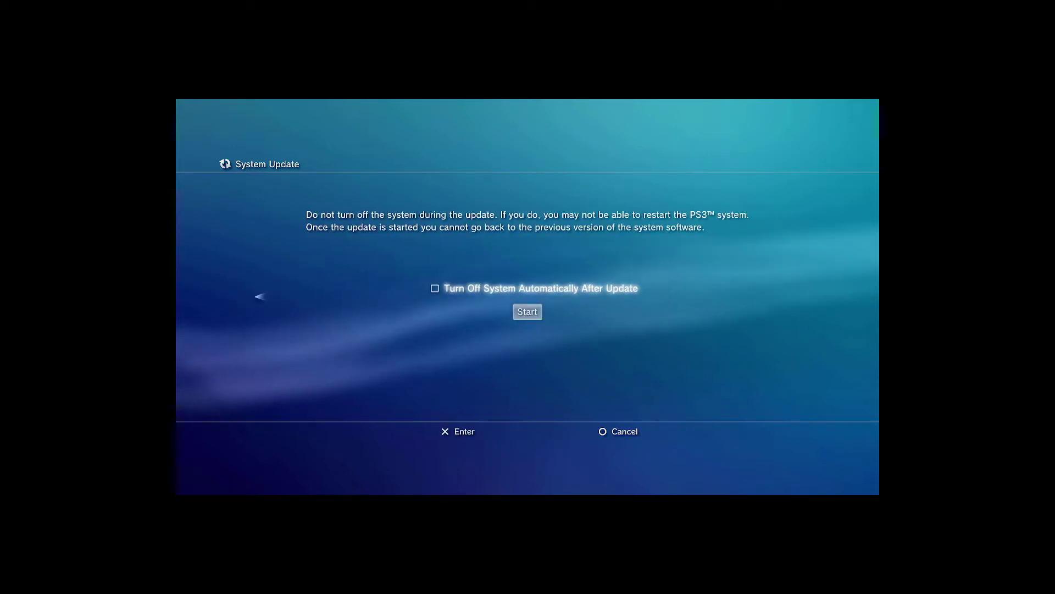
key("Down")
key("Return")
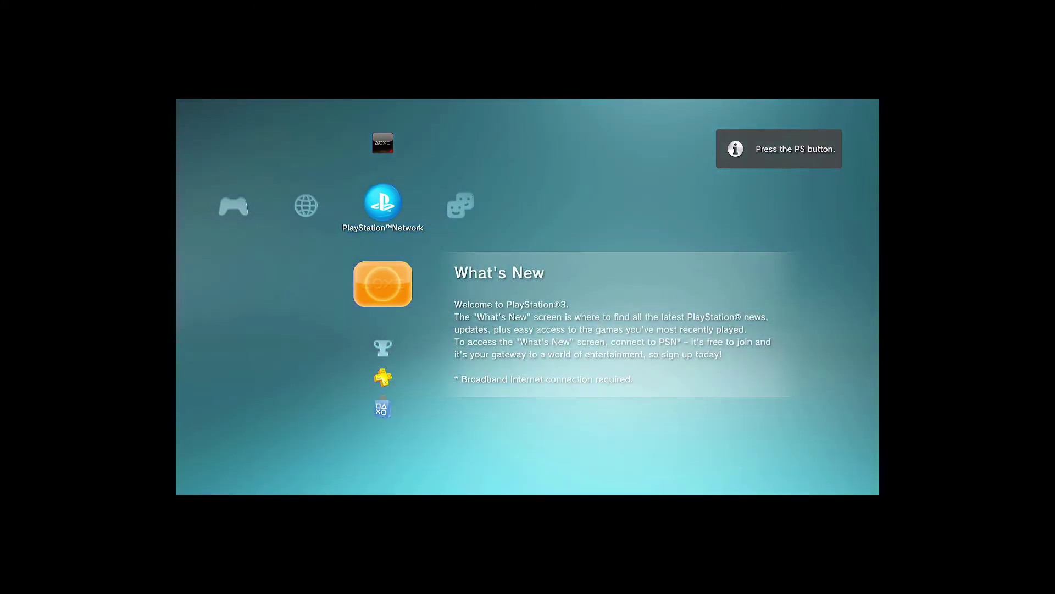
Return from PlayStation Network to the Settings category and open System Settings
key("Up")
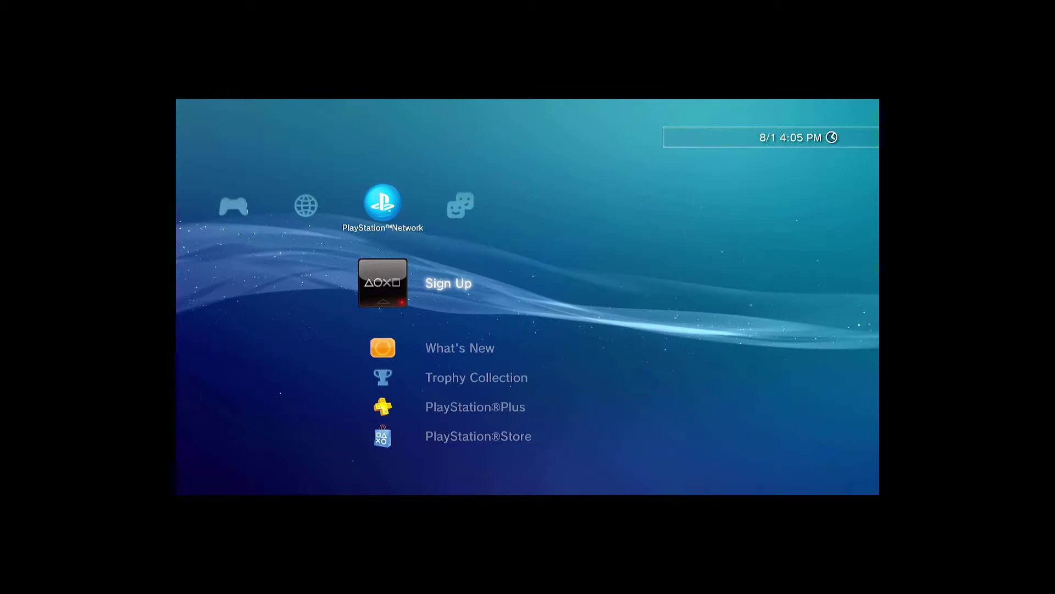
key("Left")
key("Left")
key("Left")
key("Left")
key("Left")
key("Left")
key("Left")
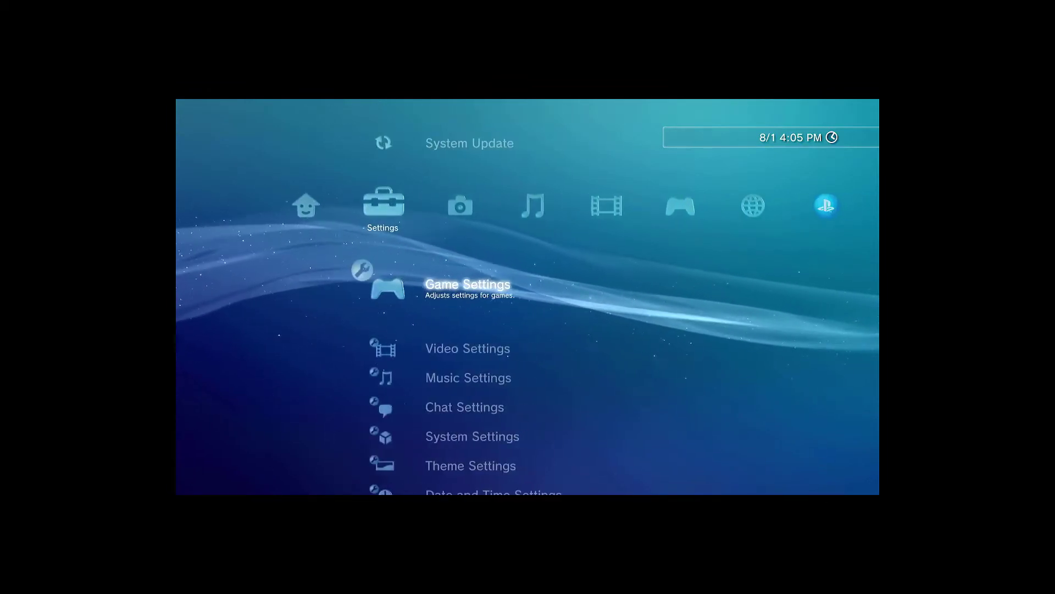
key("Down")
key("Down")
key("Down")
key("Down")
key("Down")
key("Down")
key("Down")
key("Down")
key("Down")
key("Down")
key("Down")
key("Down")
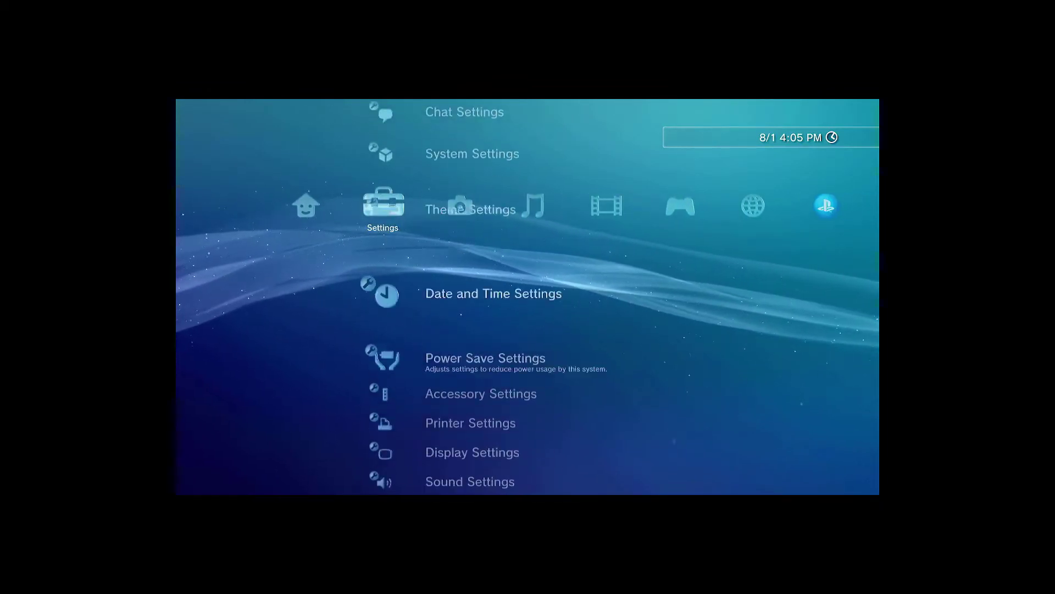
key("Up")
key("Up")
key("Up")
key("Up")
key("Up")
key("Up")
key("Up")
key("Up")
key("Up")
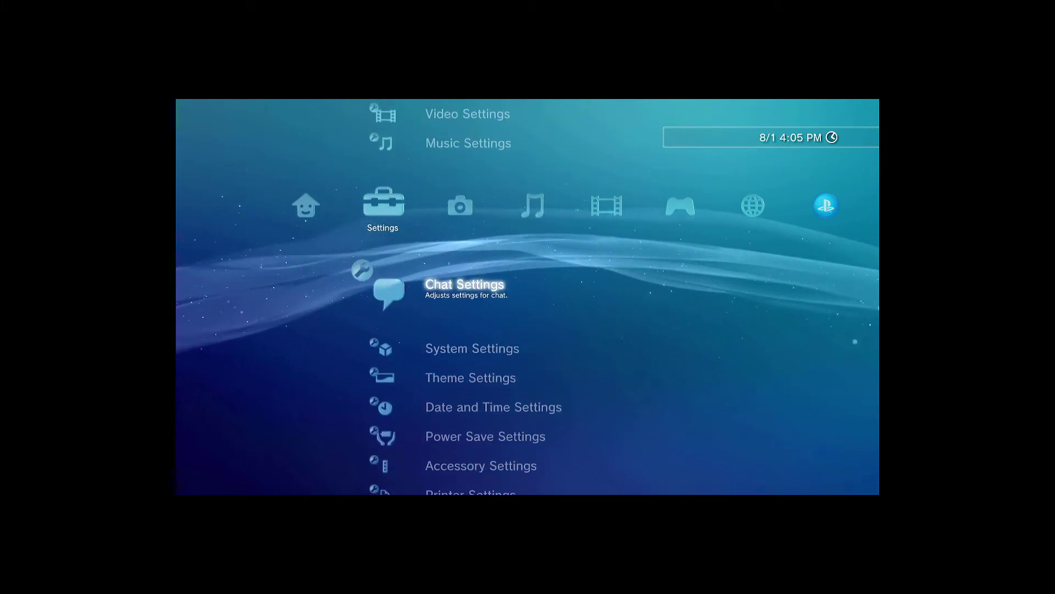
key("Down")
key("Return")
Go through the System Settings list to System Information to check the software version after the update
key("Down")
key("Down")
key("Down")
key("Down")
key("Down")
key("Down")
key("Down")
key("Down")
key("Down")
key("Down")
key("Down")
key("Down")
key("Down")
key("Down")
key("Down")
key("Down")
key("Down")
key("Down")
key("Down")
key("Down")
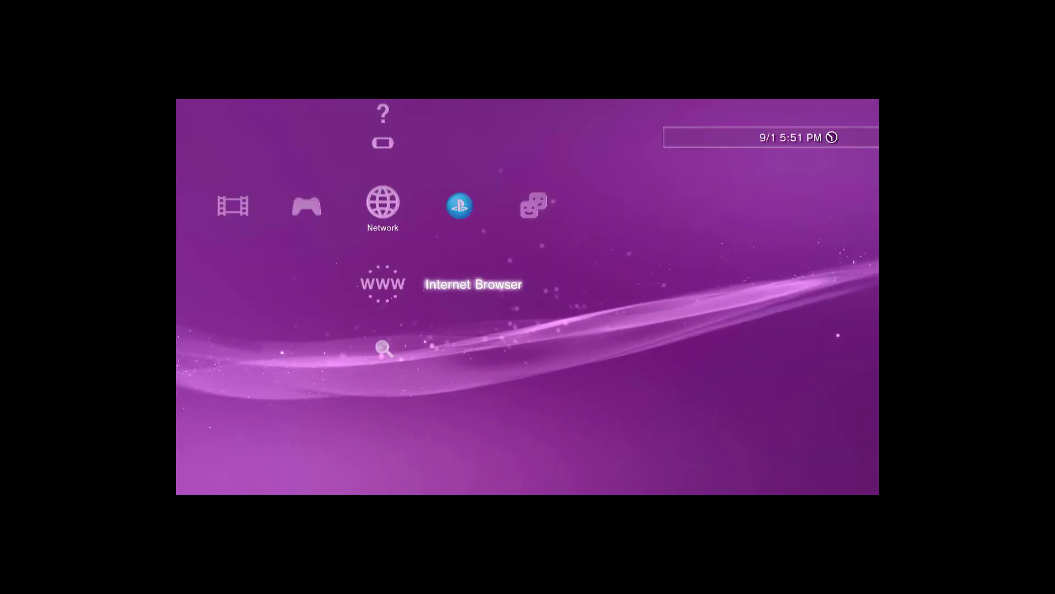
Open Date and Time Settings in the Settings category to check the system's date and time configuration
key("Left")
key("Left")
key("Left")
key("Left")
key("Left")
key("Left")
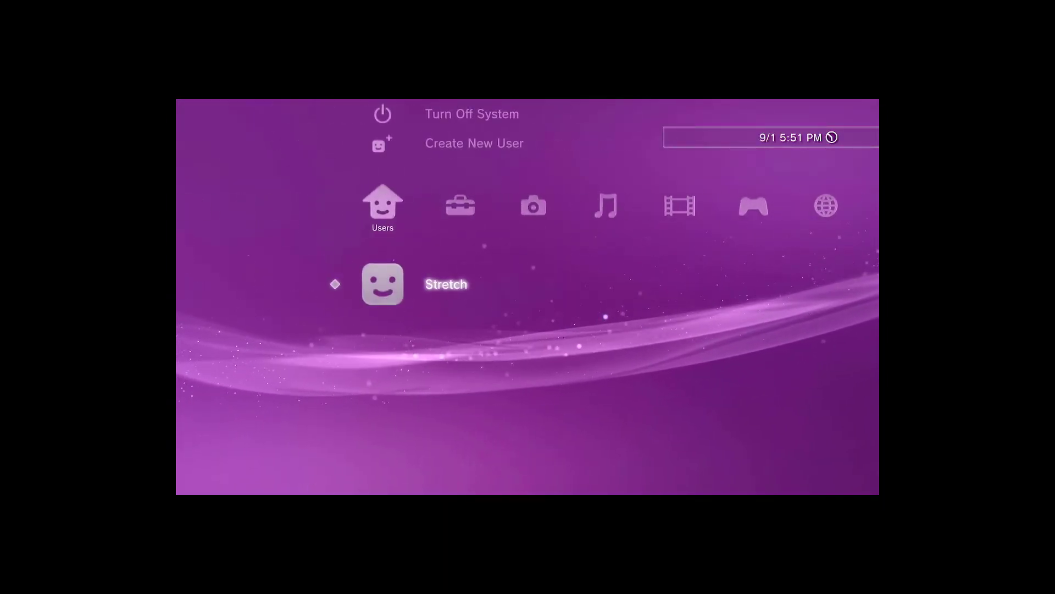
key("Right")
key("Down")
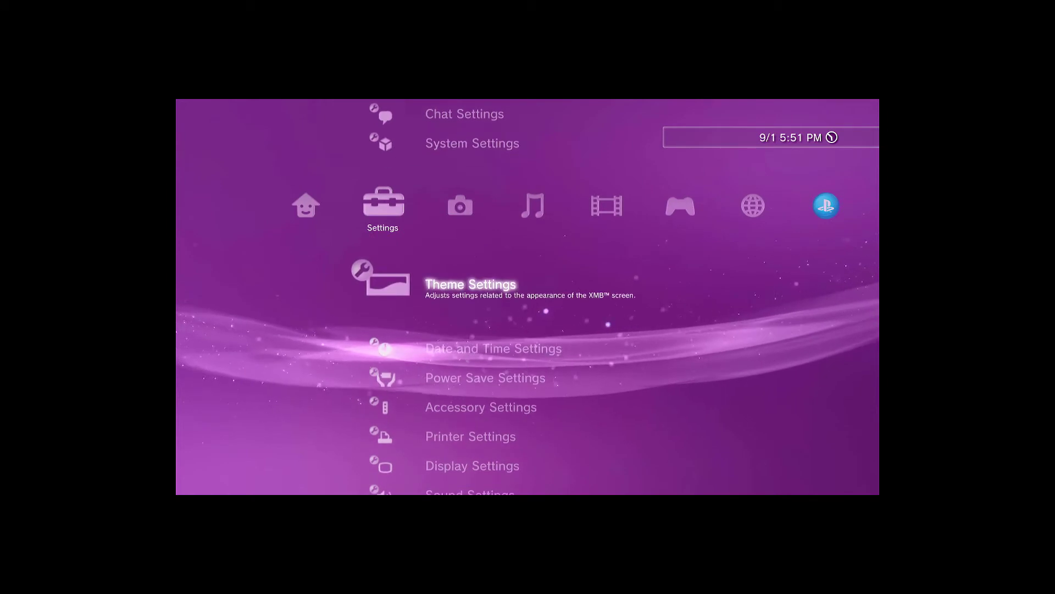
key("Down")
key("Return")
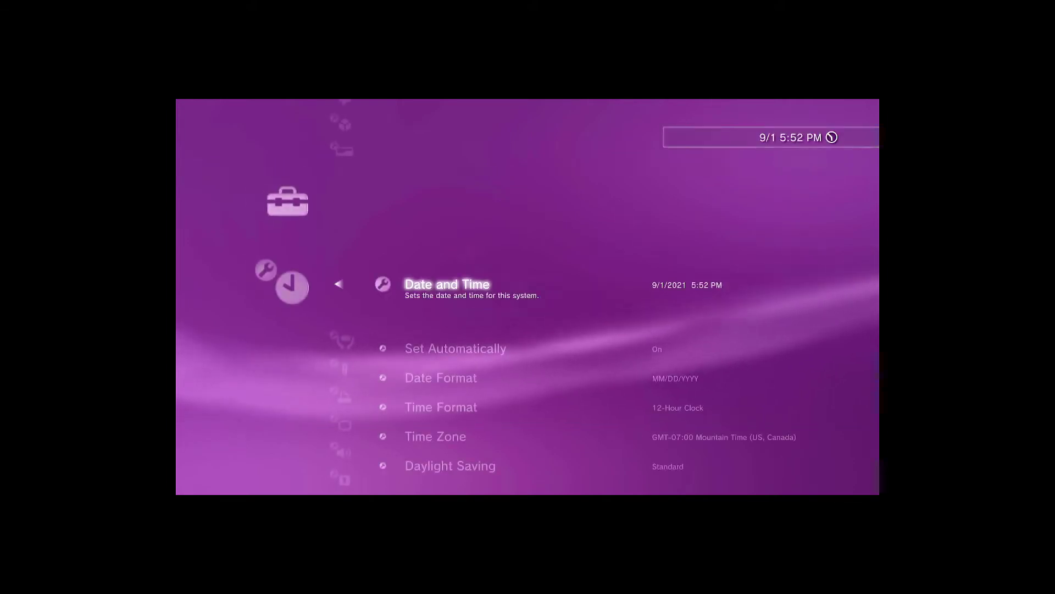
key("Escape")
Open System Settings from the settings list
key("Up")
key("Up")
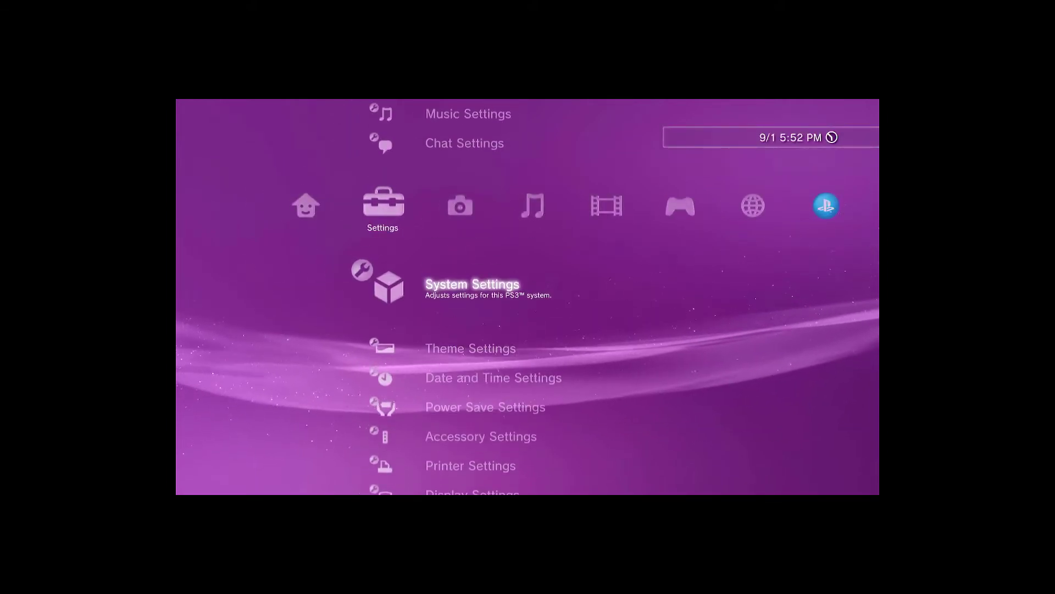
key("Return")
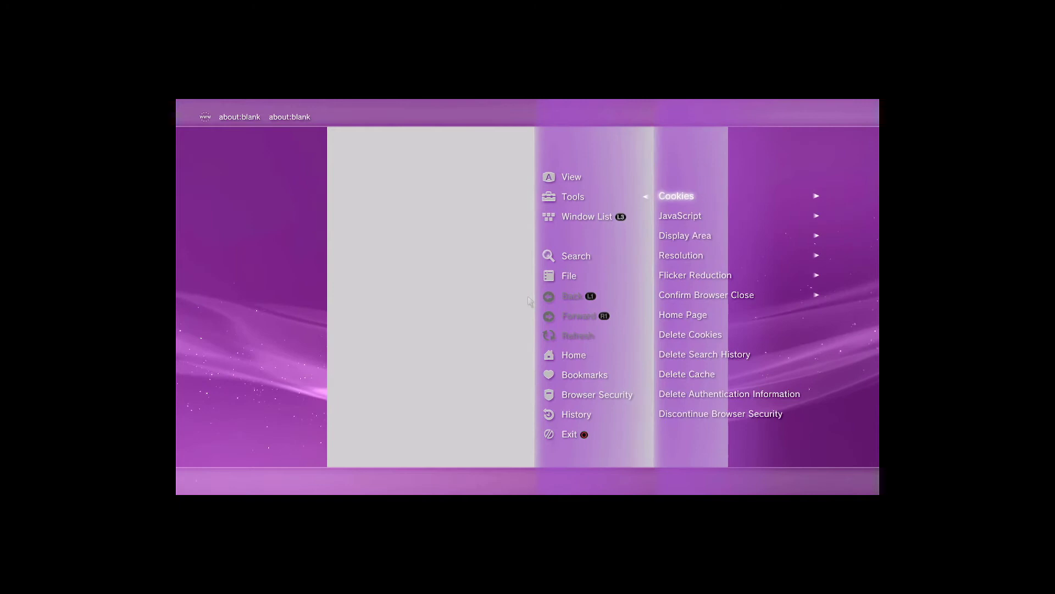
Check the Cookies and JavaScript options in the Internet Browser's Tools
key("Right")
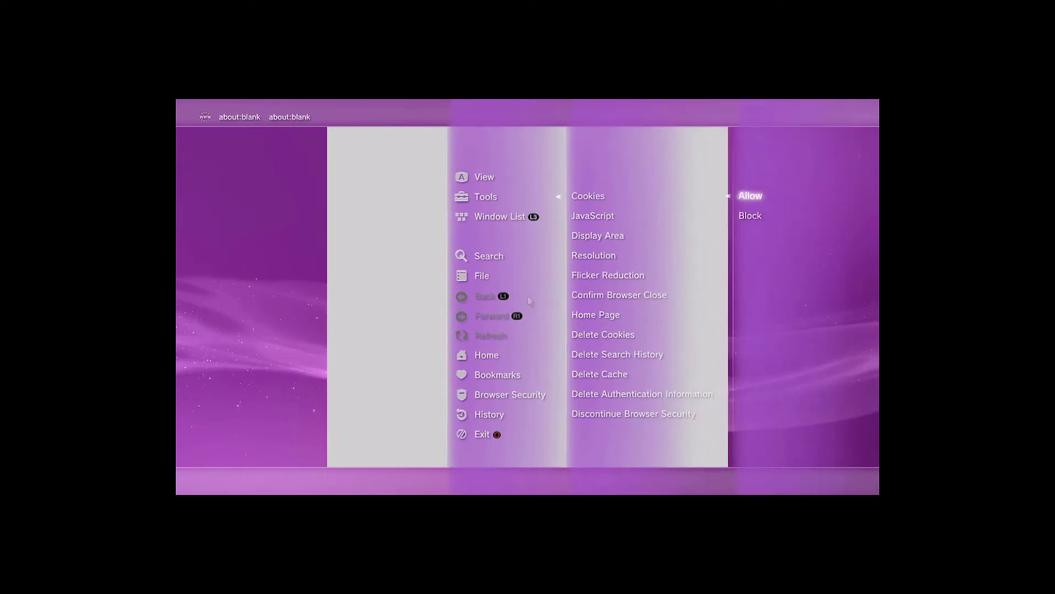
key("Left")
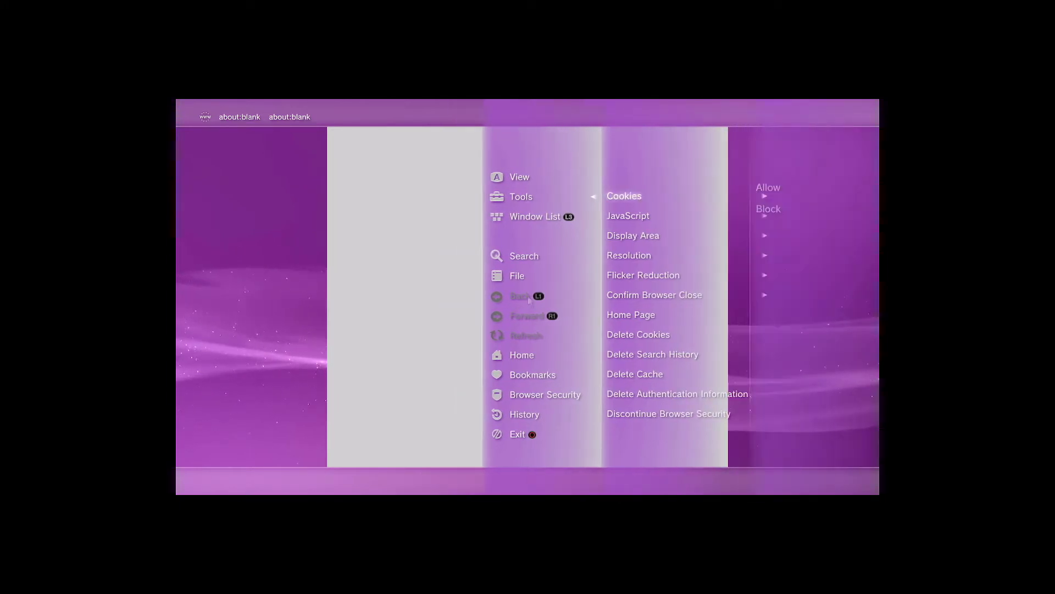
key("Down")
key("Right")
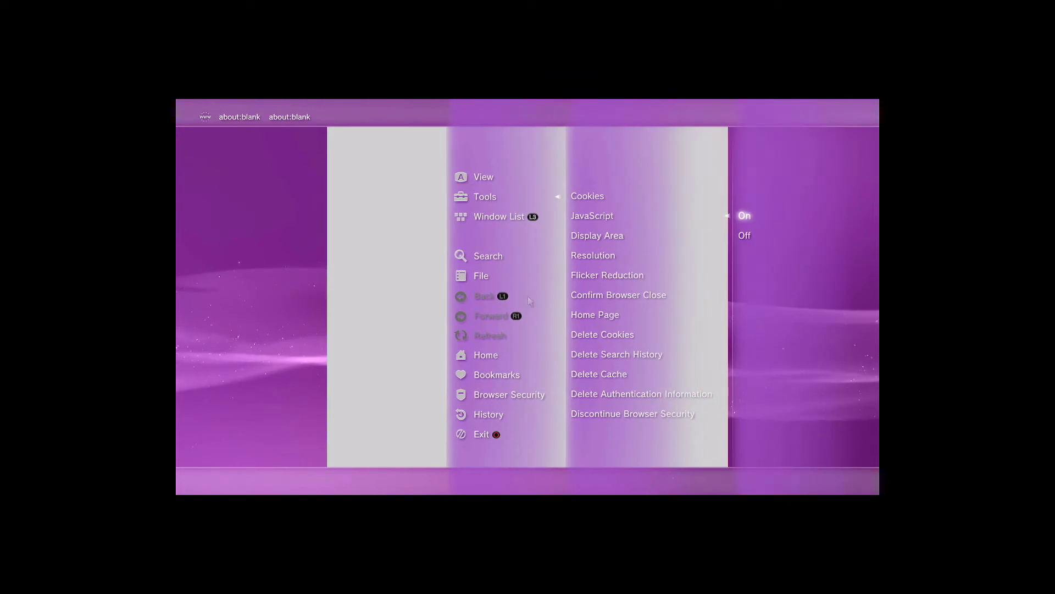
key("Left")
Delete the Internet Browser's stored data, including all search history
key("Down")
key("Down")
key("Down")
key("Down")
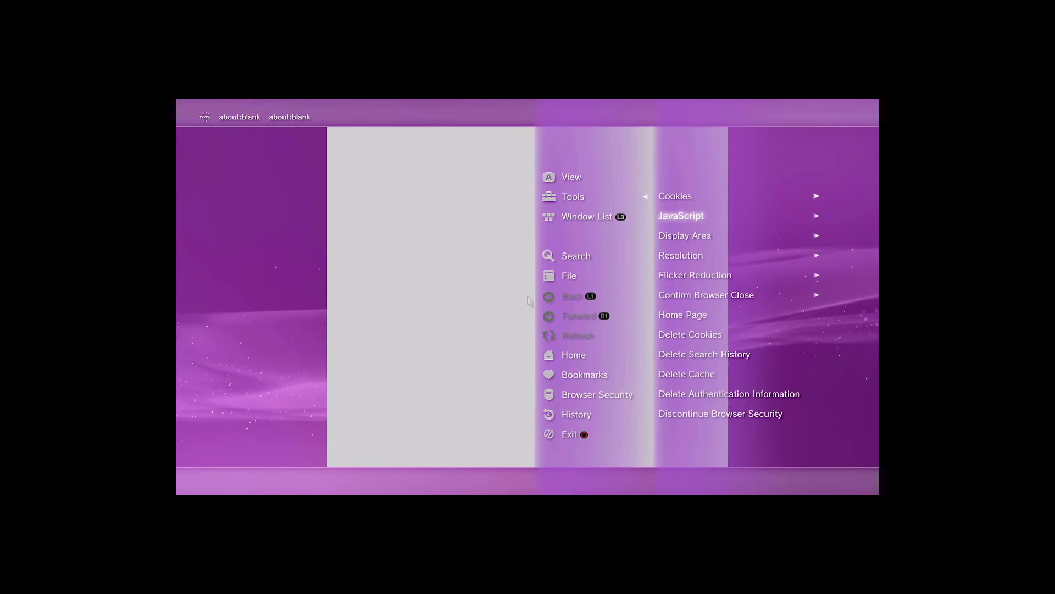
key("Down")
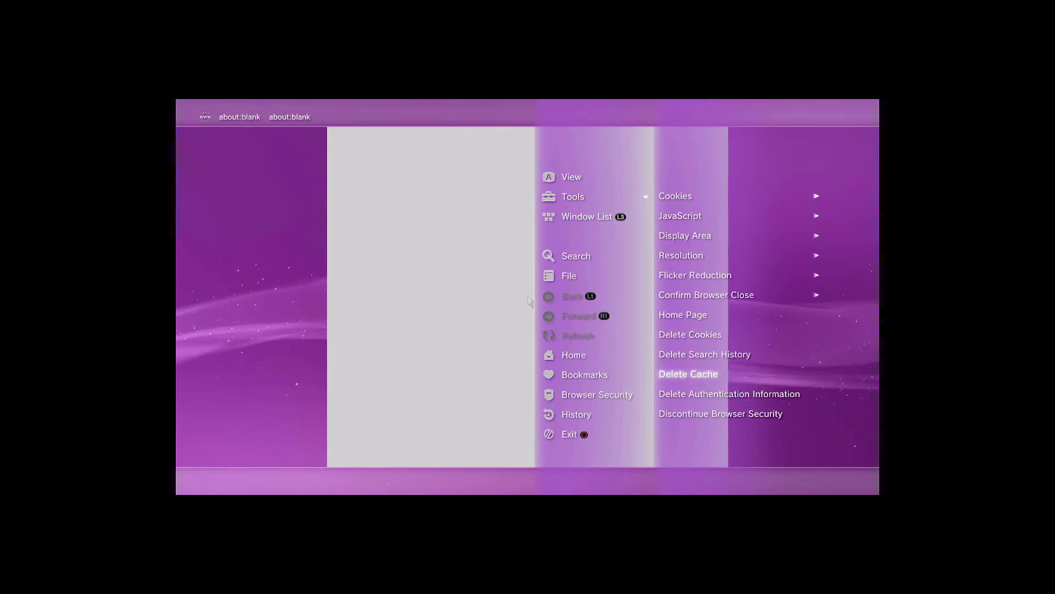
key("Down")
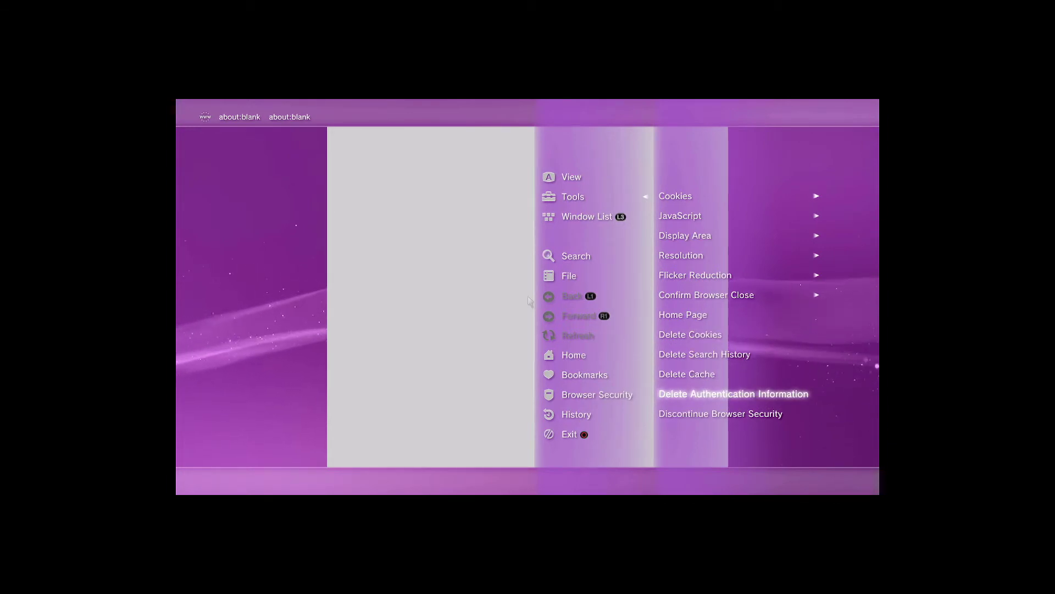
key("Return")
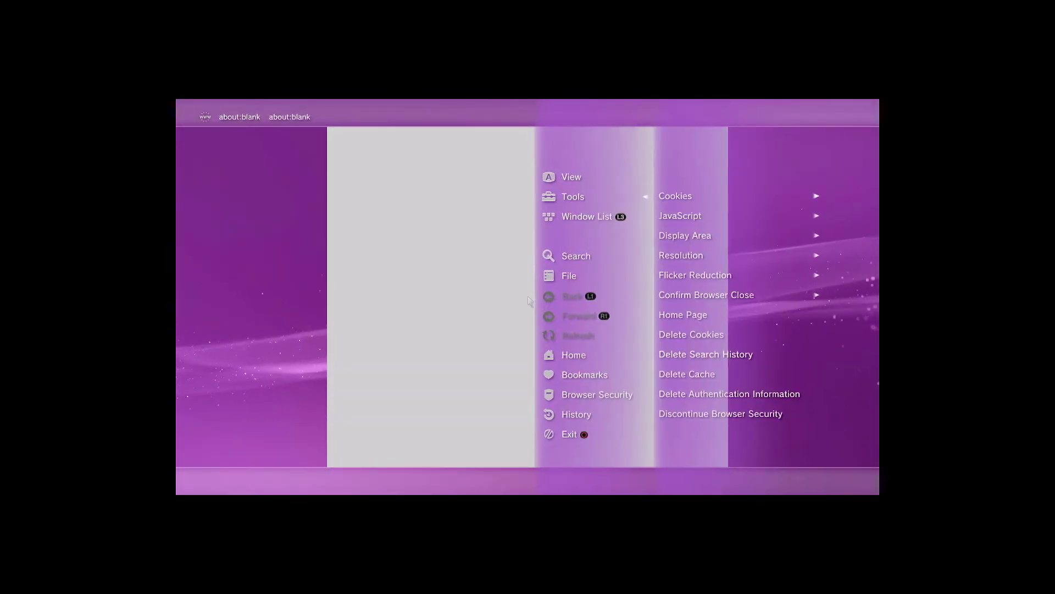
key("Up")
key("Return")
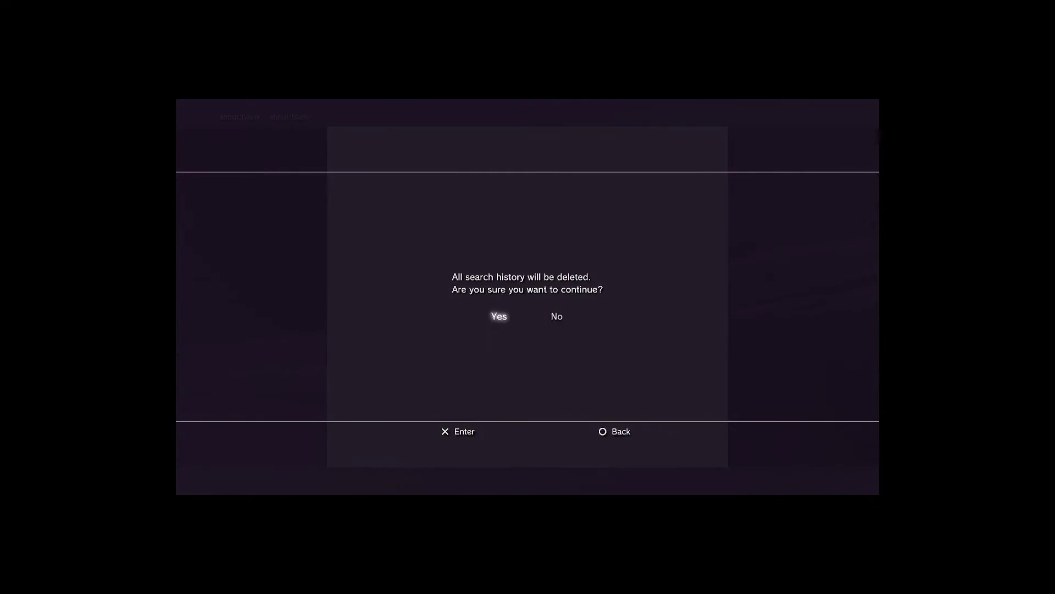
key("Return")
Go back into the browser's Tools and run another of the stored-data deletions
key("Escape")
key("Up")
key("Up")
key("Right")
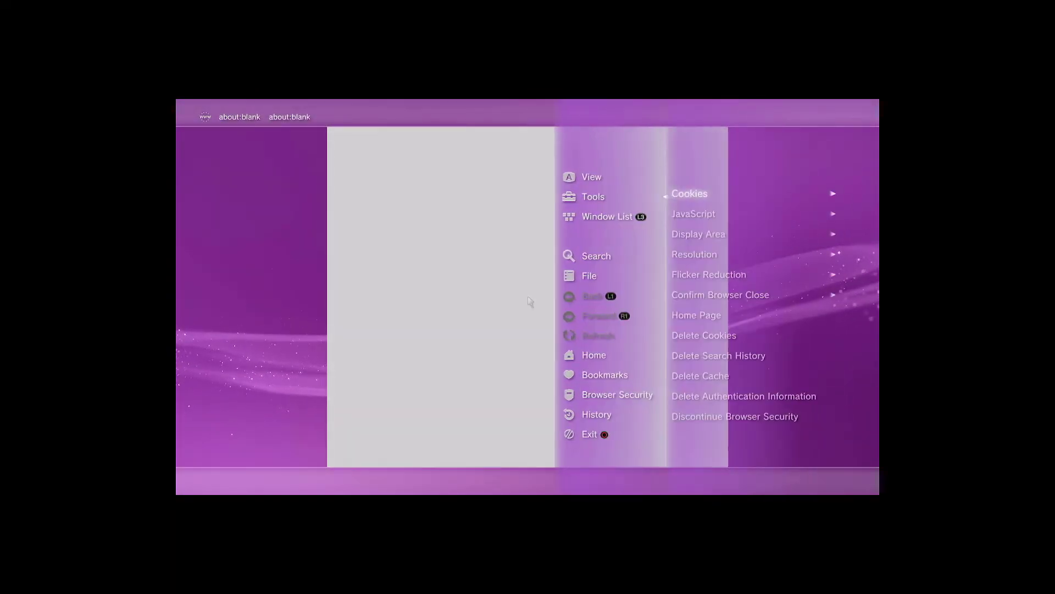
key("Down")
key("Down")
key("Down")
key("Down")
key("Down")
key("Down")
key("Down")
key("Down")
key("Return")
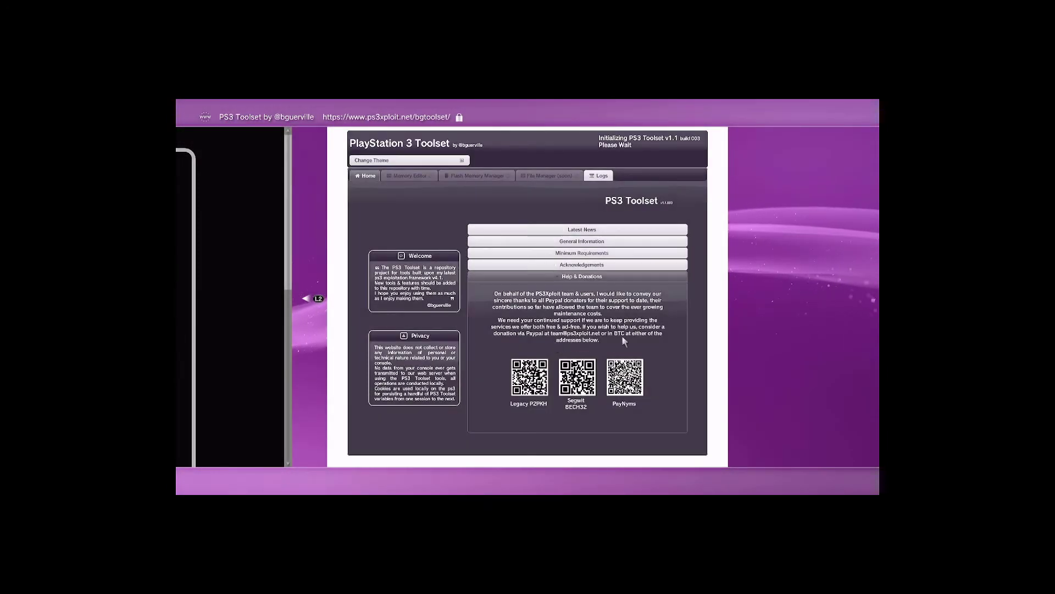
Examine the Acknowledgements and Minimum Requirements sections on the PS3 Toolset home page
left_click(598, 265)
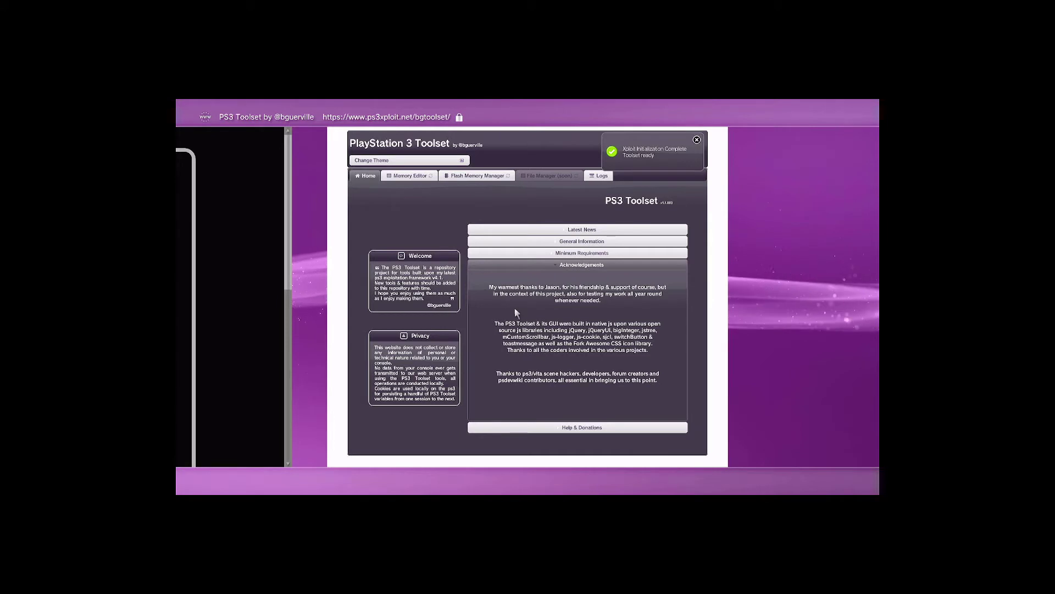
left_click(510, 253)
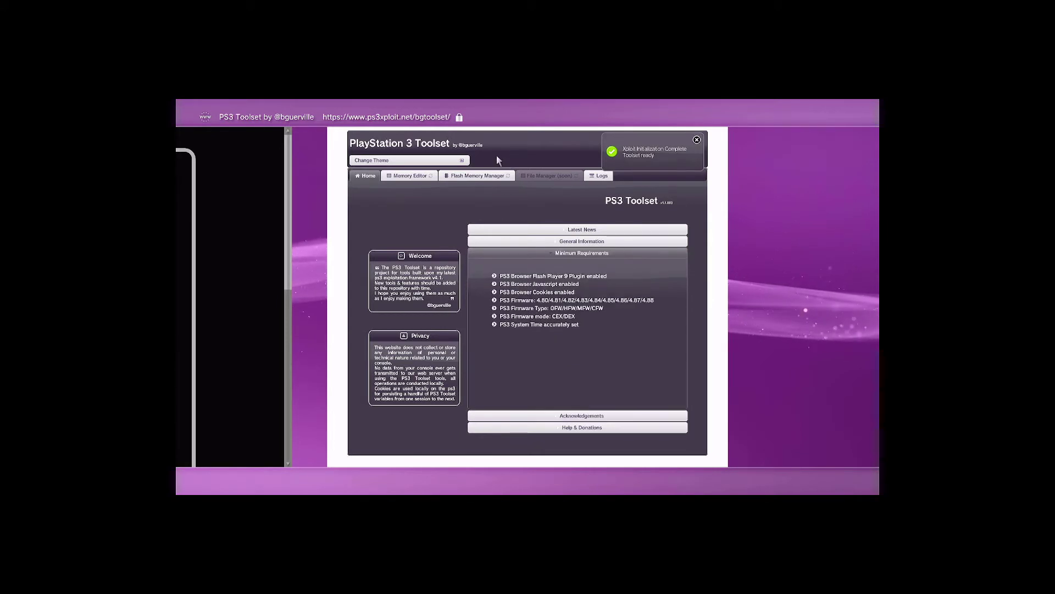
Open the Flash Memory Manager in PS3 Toolset and select its Flash Memory node
left_click(478, 177)
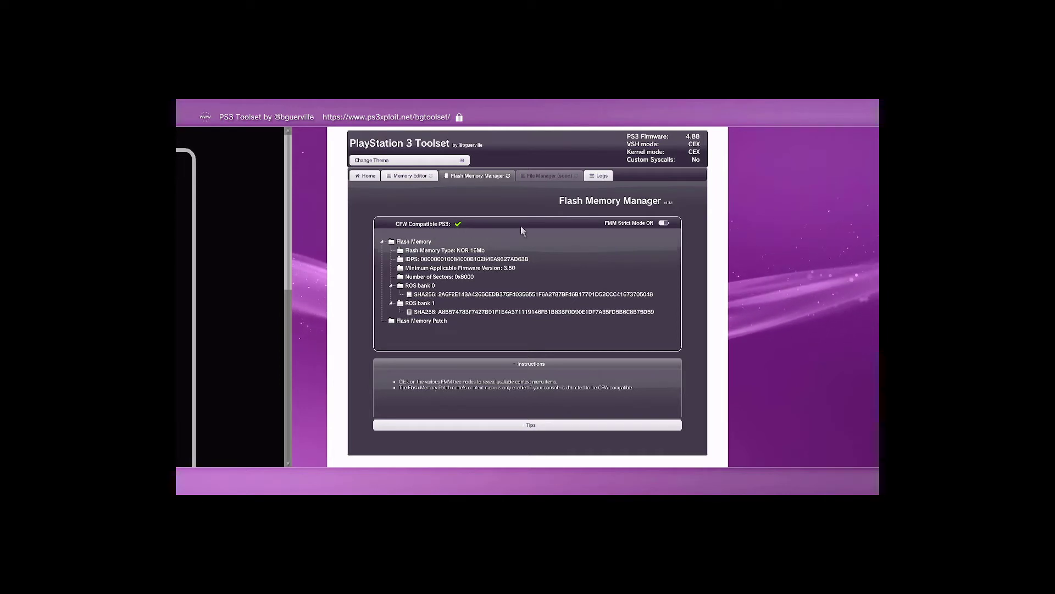
left_click(393, 243)
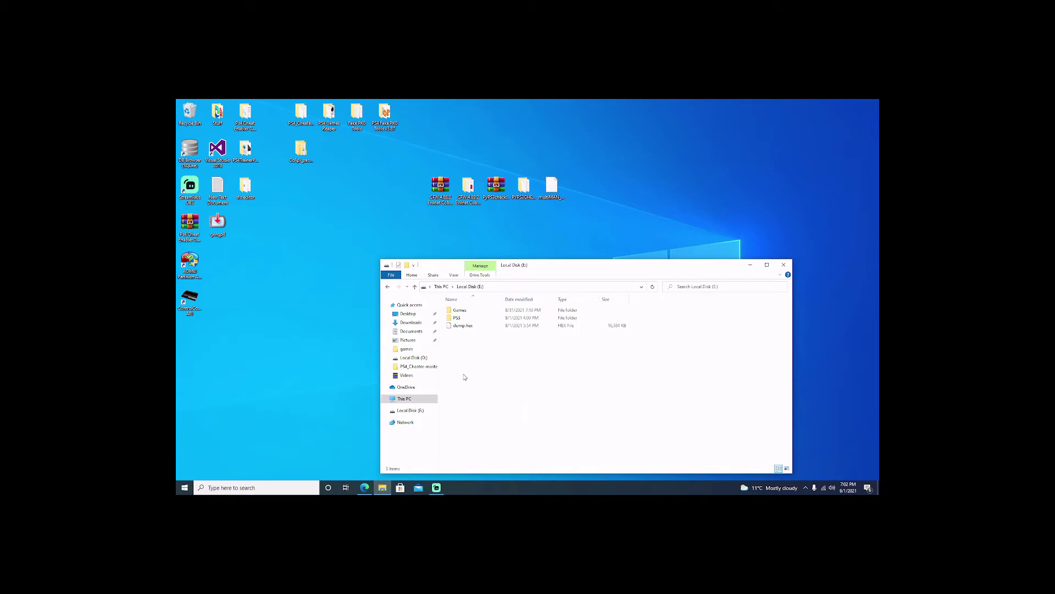
Switch to File Explorer on the PC and select the dump.hex file on Local Disk (E:)
left_click(465, 327)
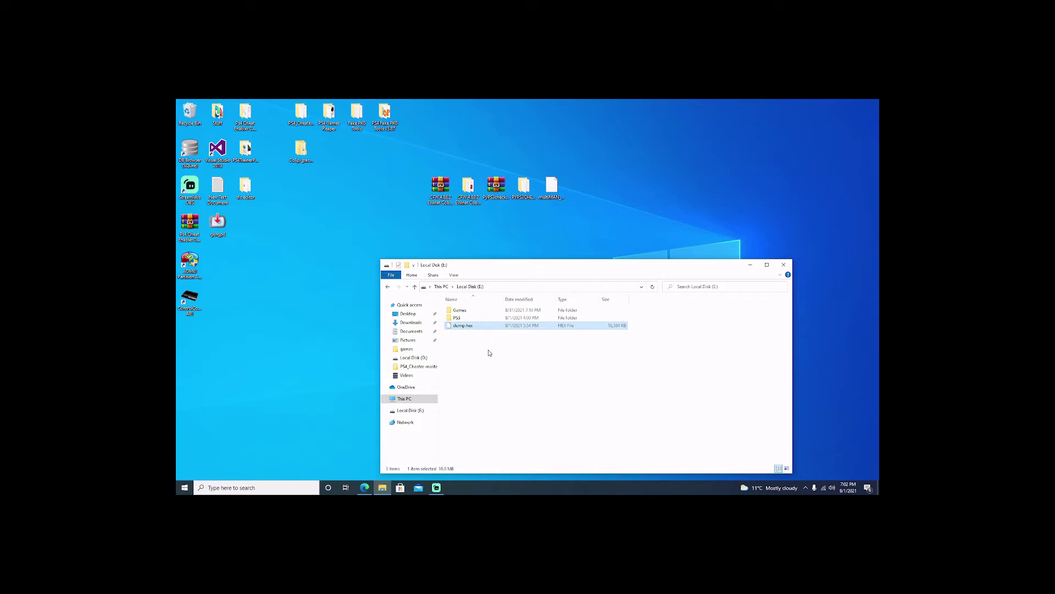
Switch to the web browser and view the PyPS3checker standalone package download page on GitHub
left_click(364, 487)
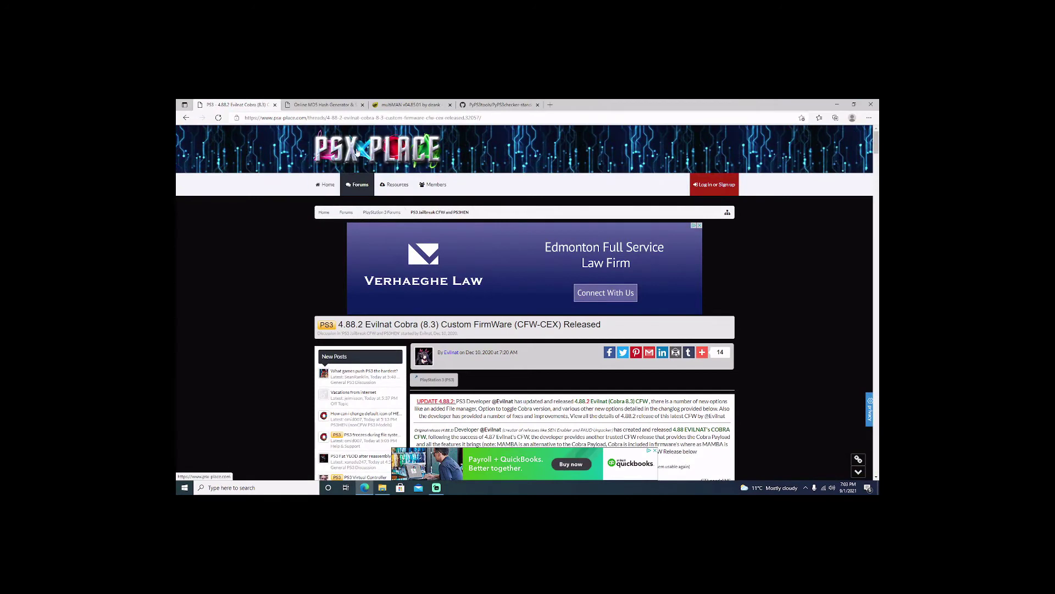
left_click(497, 104)
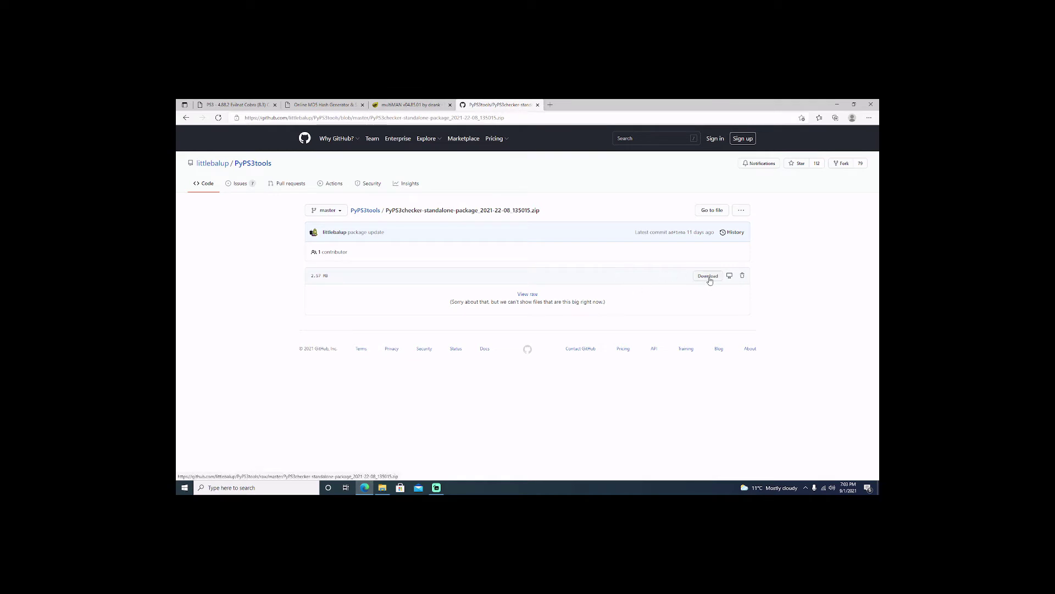
left_click(837, 105)
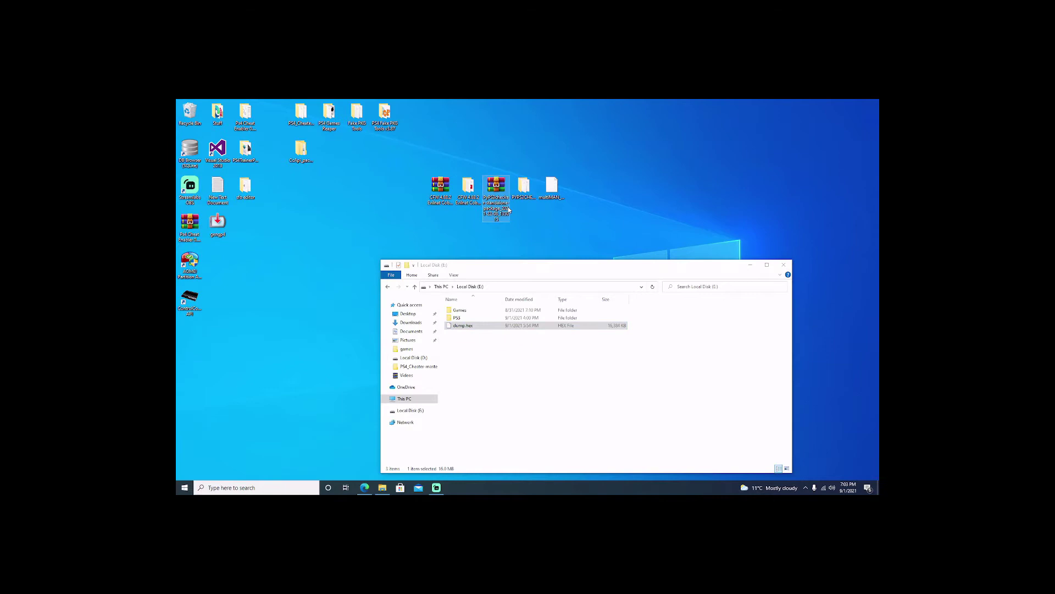
Copy dump.hex from Local Disk (E:) into the PYPS3CHECKER folder and check it with drag&drop_your_dump_here, declining to open the log file
double_click(524, 188)
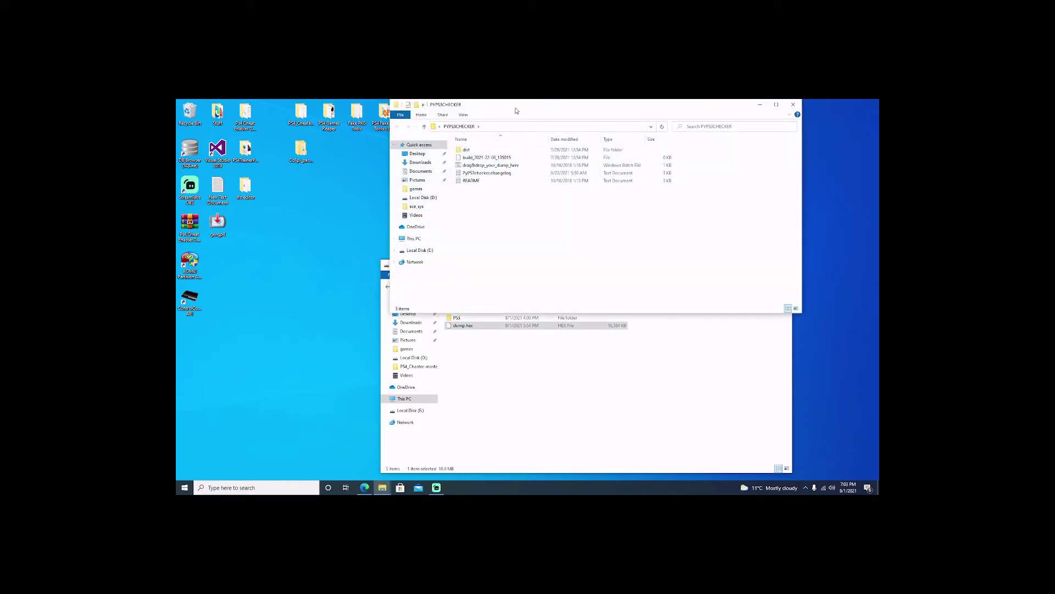
left_click_drag(515, 111, 616, 131)
left_click_drag(463, 324, 585, 278)
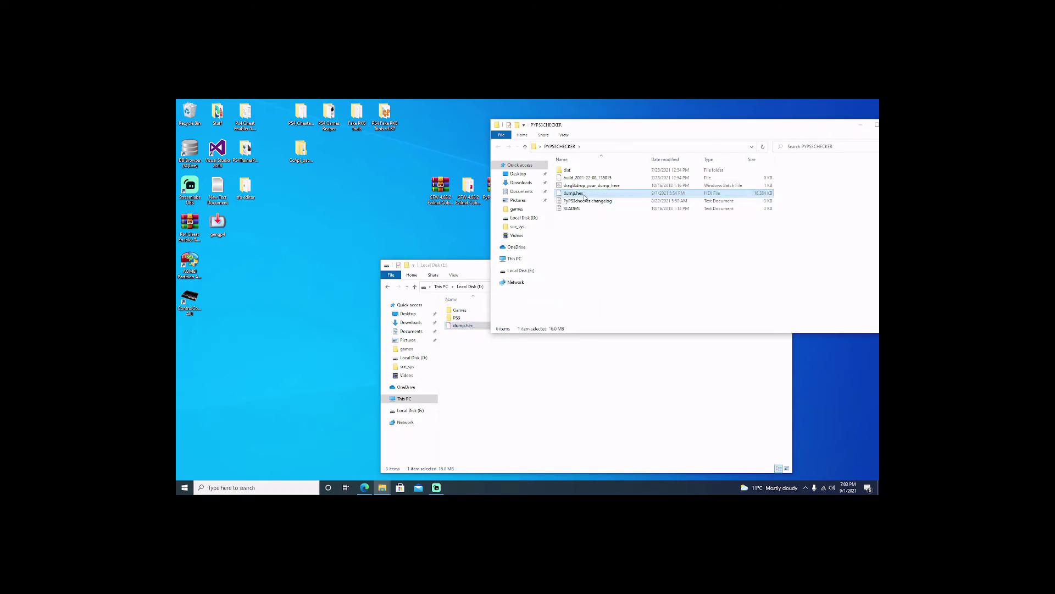
left_click_drag(582, 195, 587, 187)
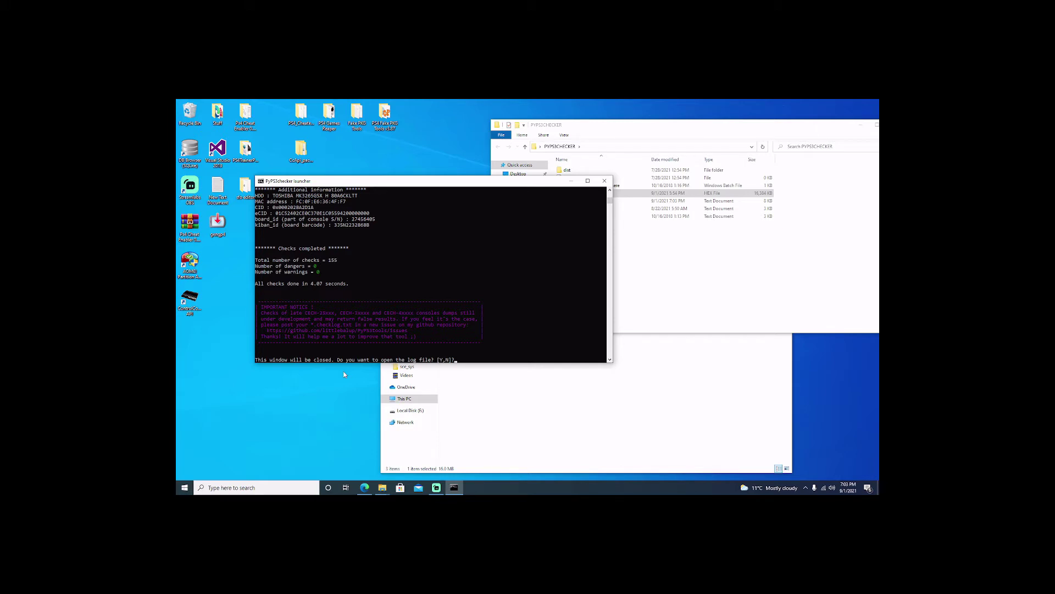
key("n")
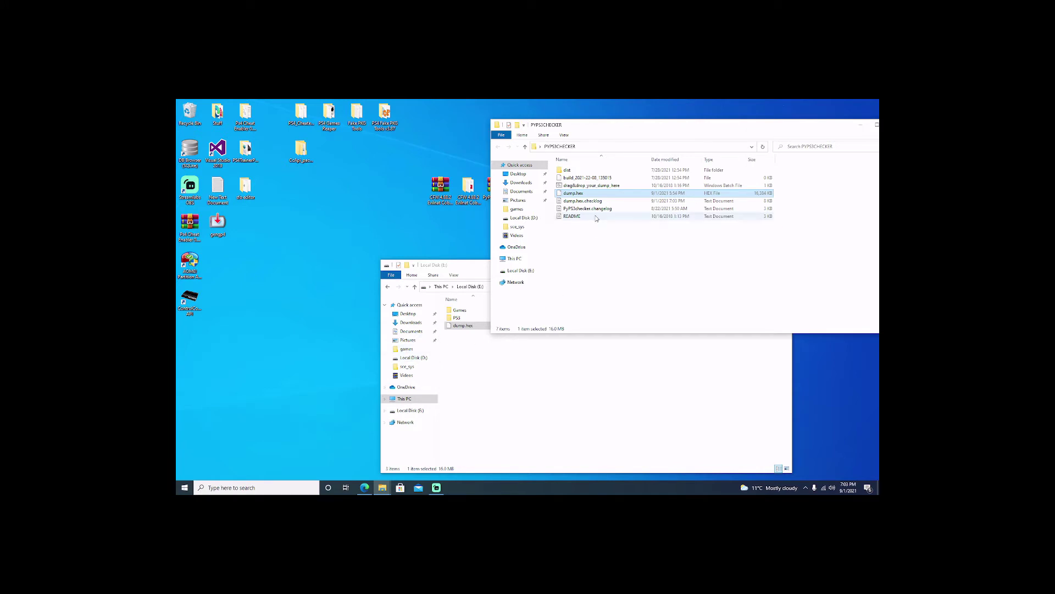
Move dump.hex from the PYPS3CHECKER folder to the desktop and close that folder
left_click_drag(671, 129, 493, 208)
left_click_drag(405, 271, 859, 146)
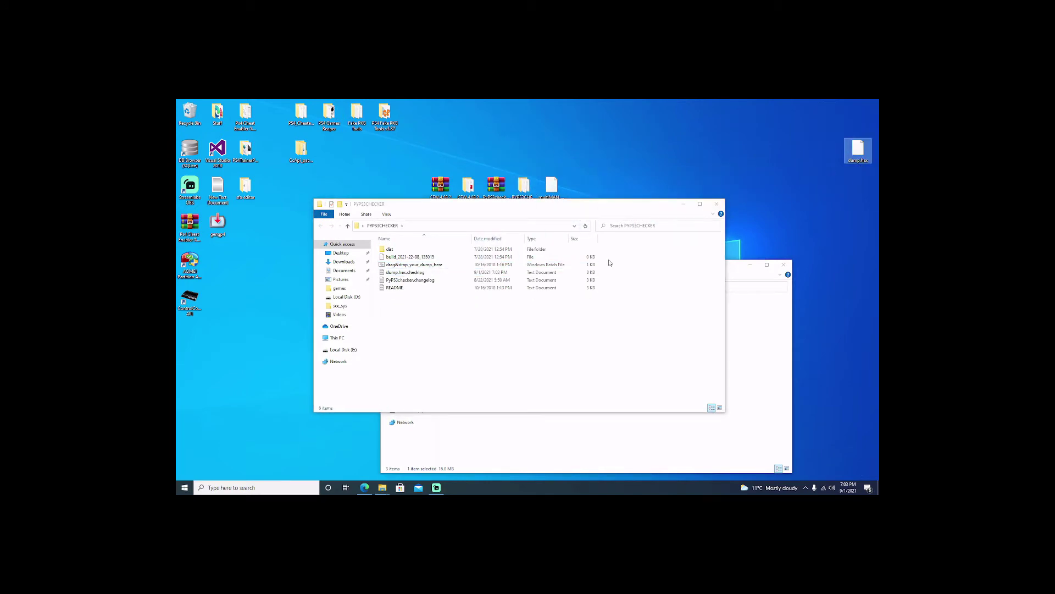
left_click(717, 204)
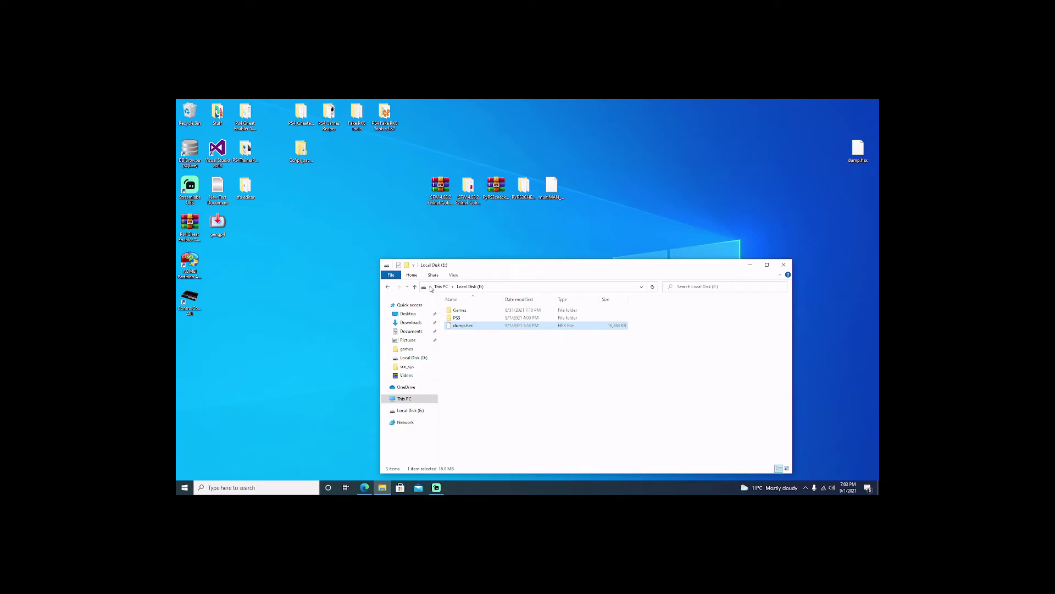
Switch to the web browser and examine the 4.88.2 Evilnat Cobra (8.3) custom firmware post on PSX-Place
left_click(364, 488)
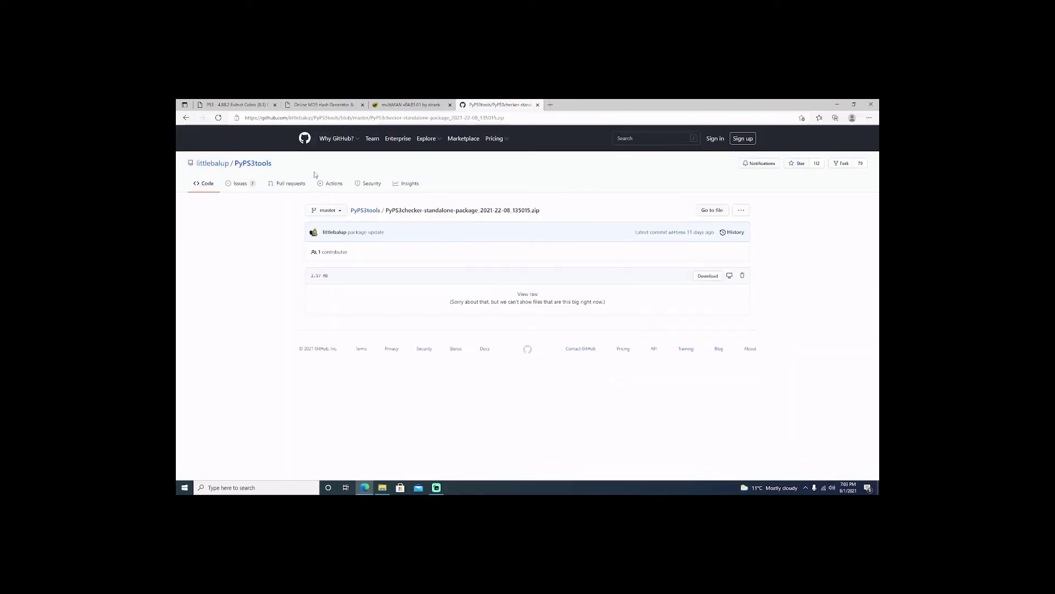
left_click(242, 105)
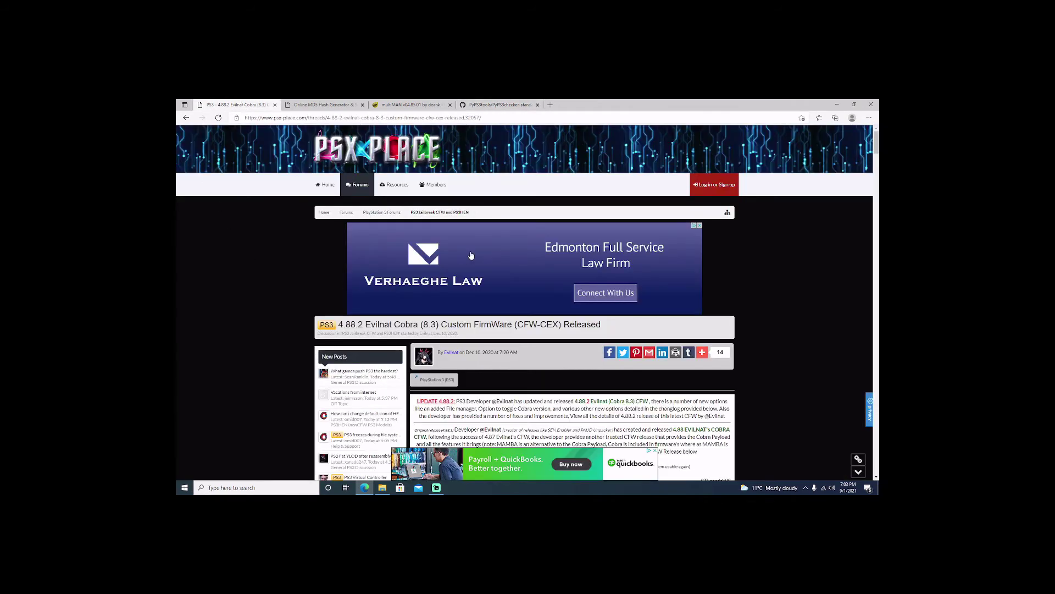
scroll(484, 282, "down", 2)
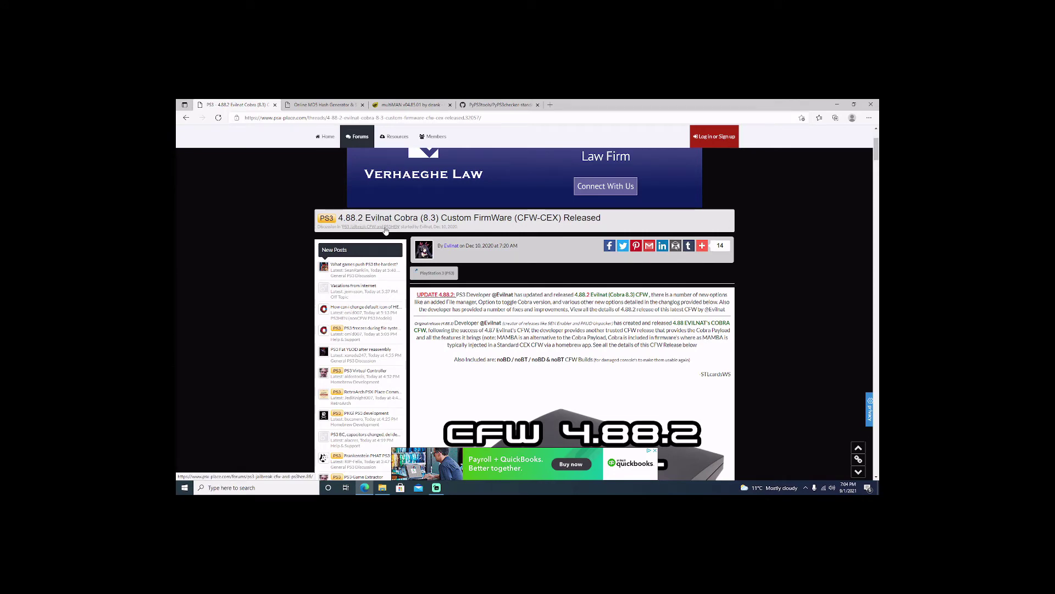
scroll(391, 220, "down", 12)
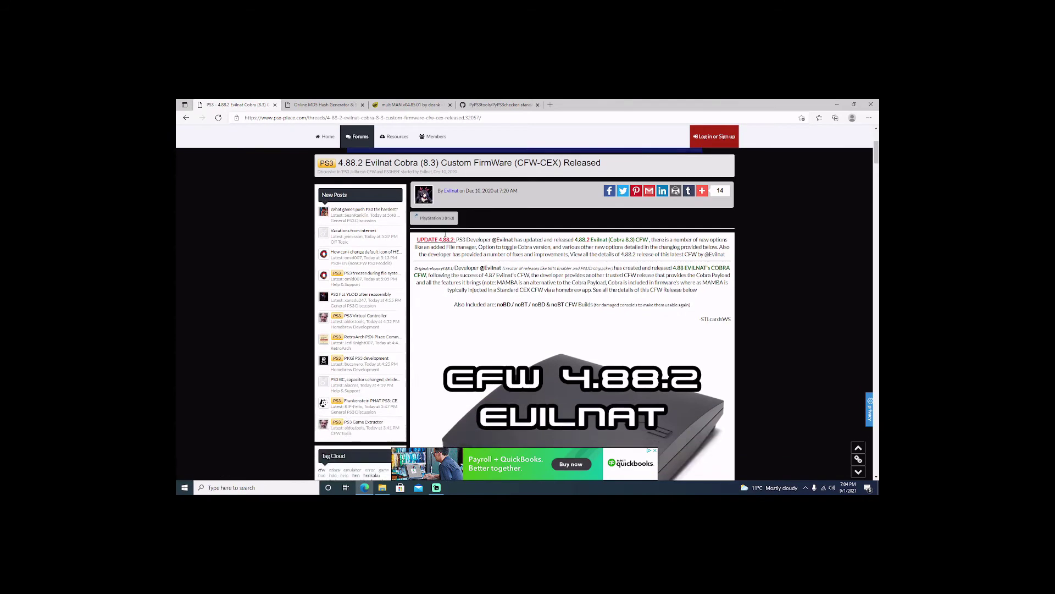
scroll(547, 276, "down", 15)
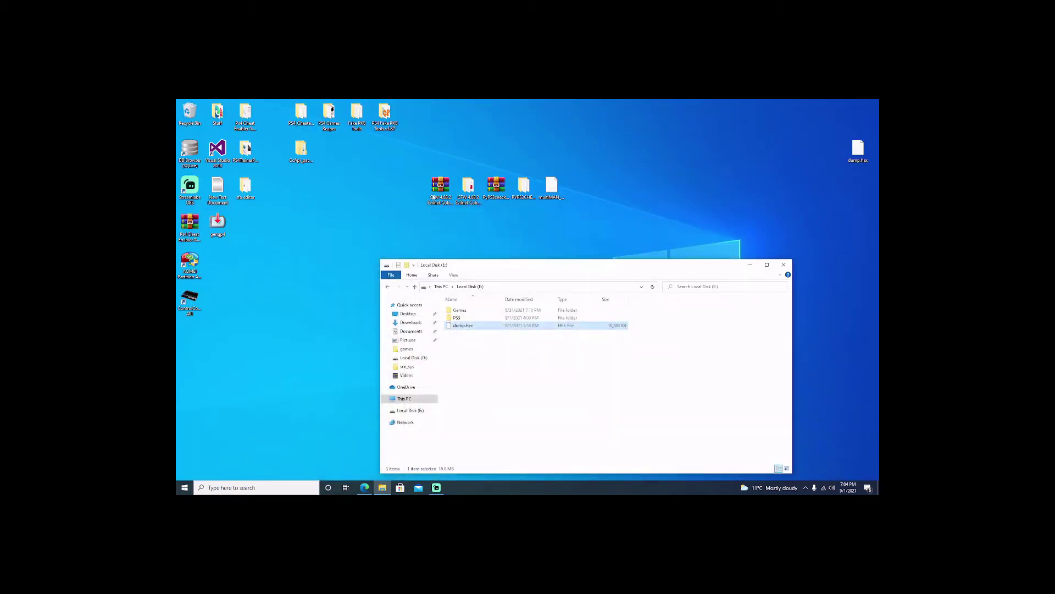
Open the PS3\UPDATE subfolder of the CFW 4.88.2 Evilnat Cobra 8.3 [CEX] desktop folder and move its window clear of the drive window
left_click(468, 185)
double_click(467, 188)
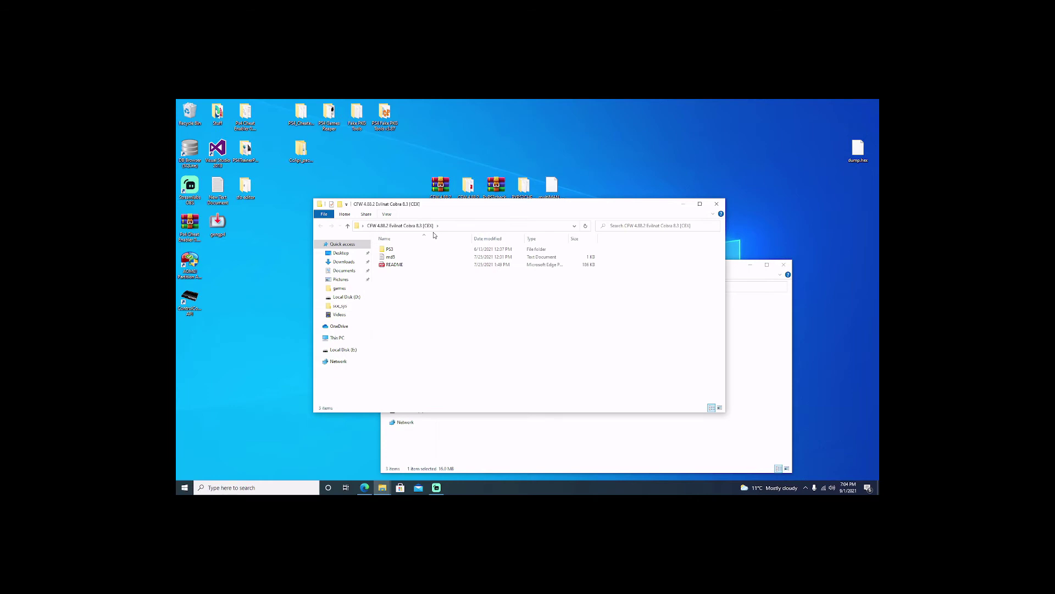
double_click(395, 249)
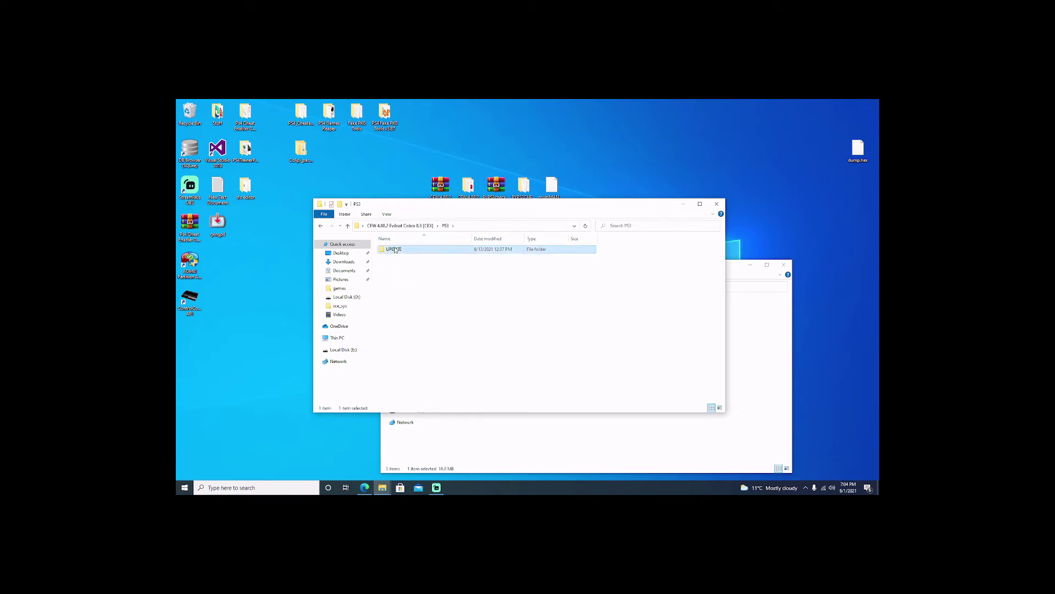
double_click(392, 250)
left_click_drag(446, 212, 352, 118)
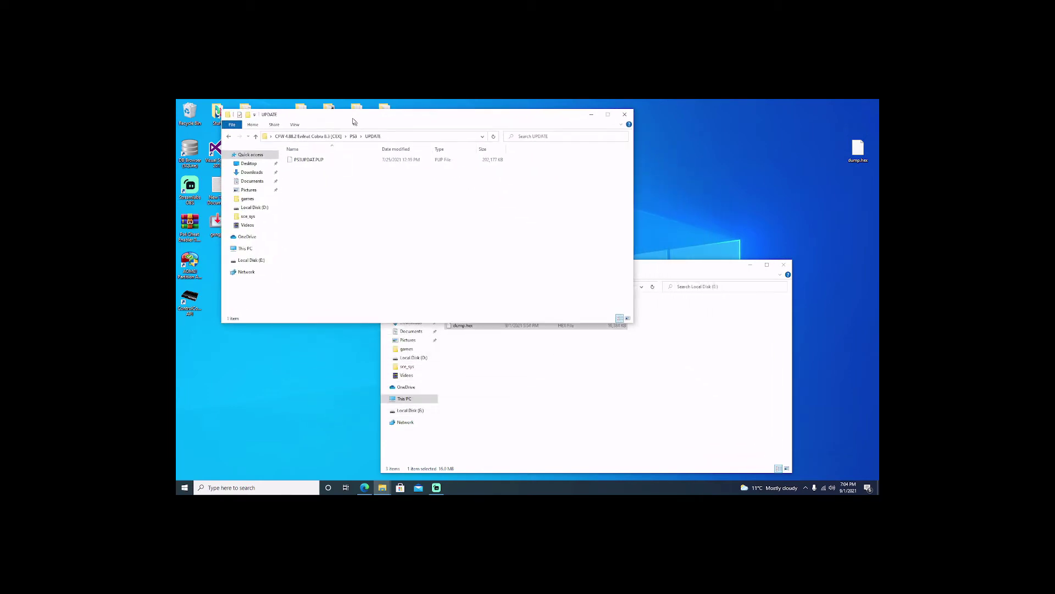
Browse Local Disk (E:) to its PS3\UPDATE folder to view the firmware file placement
left_click(504, 412)
left_click(458, 319)
double_click(458, 319)
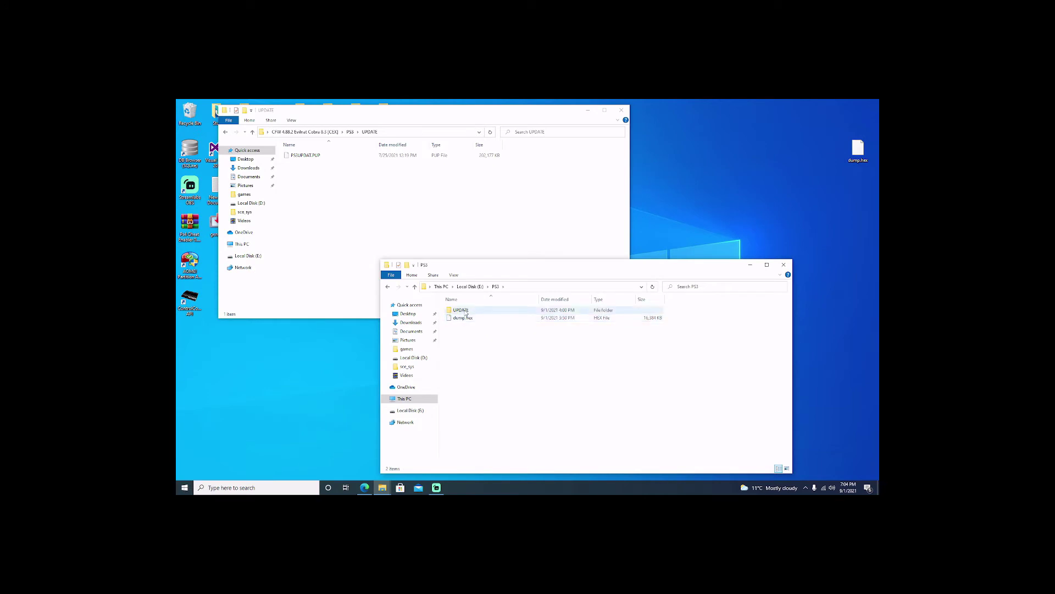
double_click(465, 311)
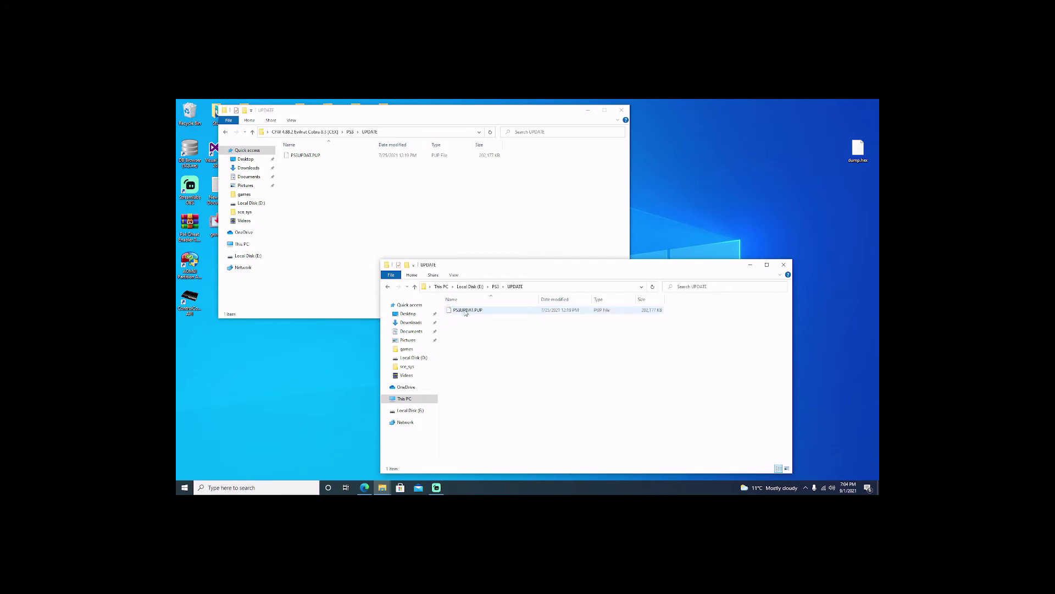
Open the md5 text file in the CFW 4.88.2 Evilnat Cobra 8.3 [CEX] folder and copy the PS3UPDAT.PUP checksum
left_click(225, 132)
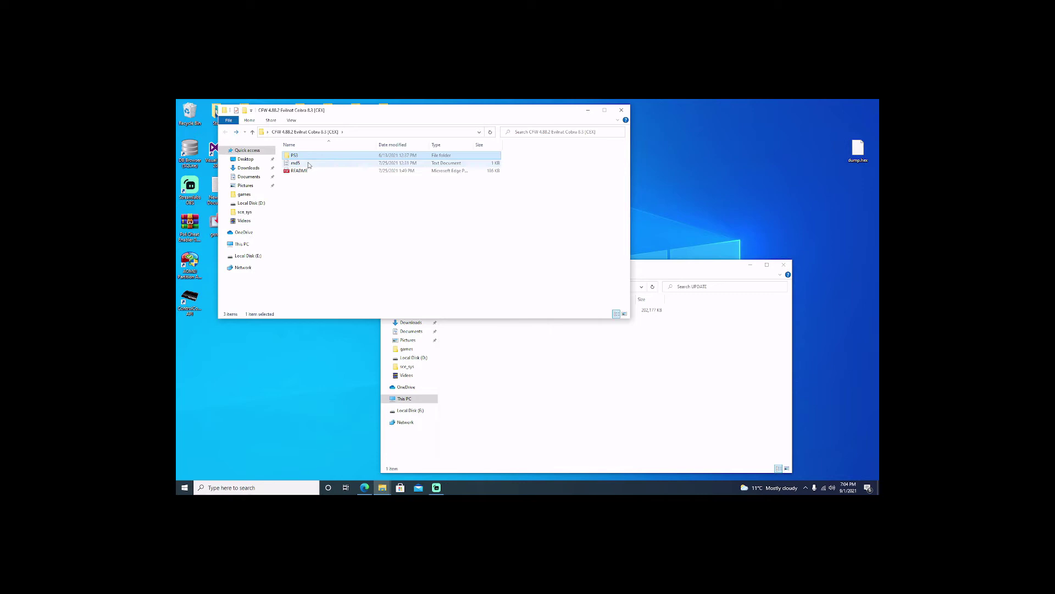
double_click(309, 163)
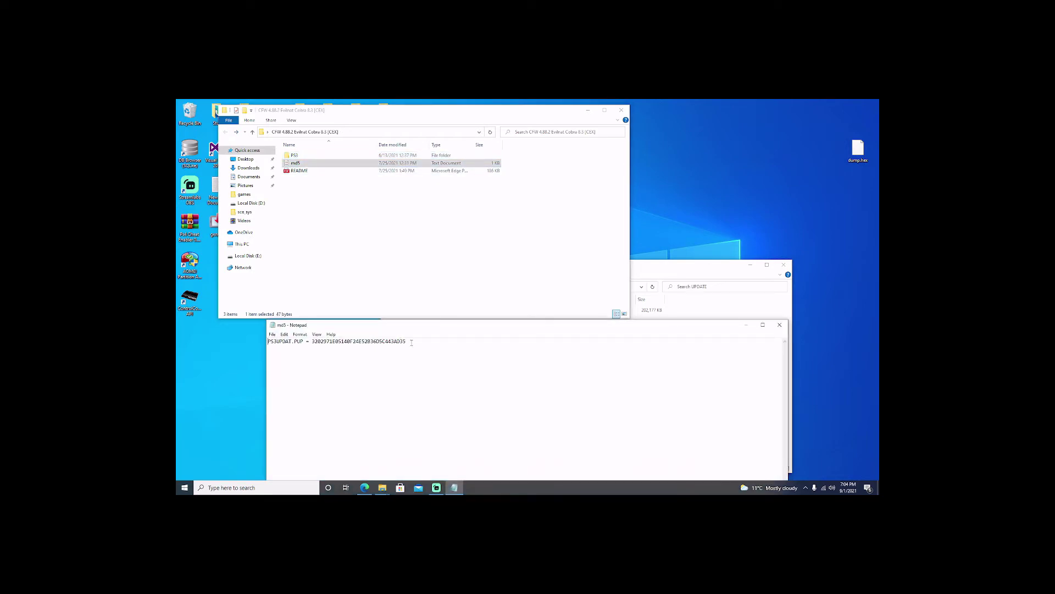
left_click_drag(411, 343, 320, 342)
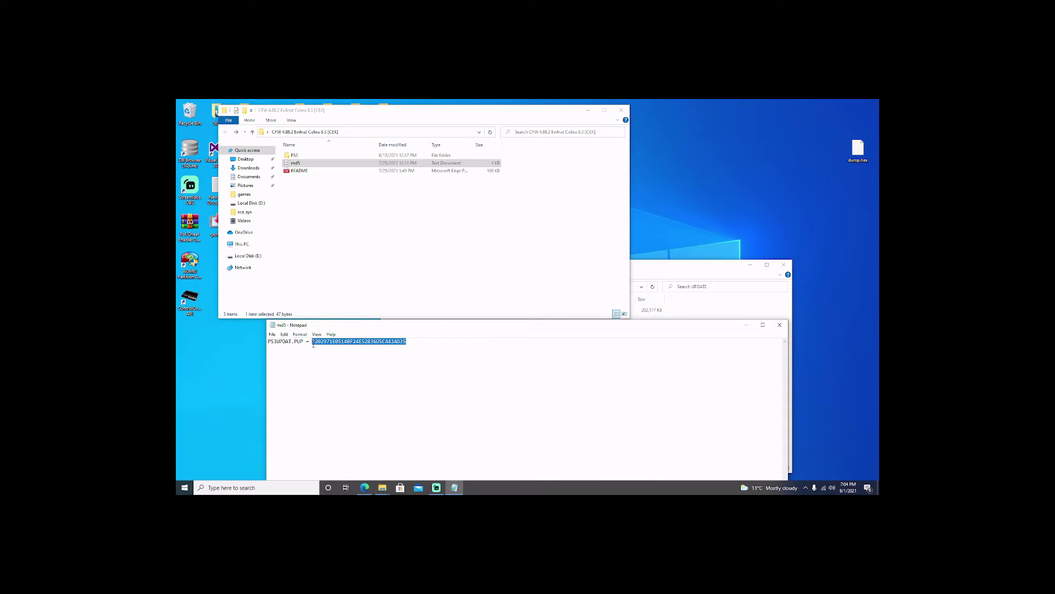
right_click(325, 340)
left_click(344, 364)
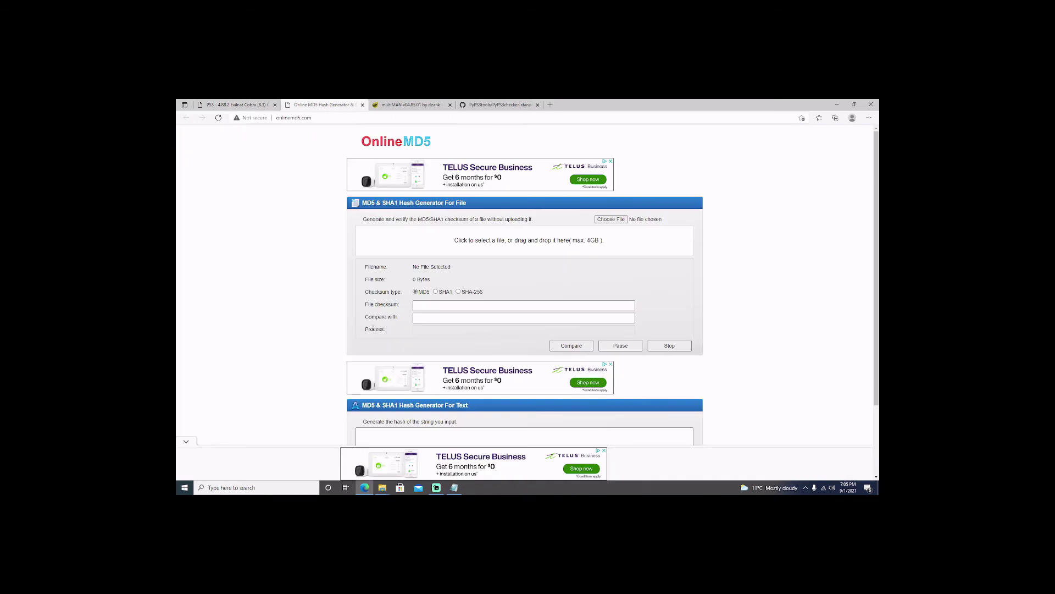
Load PS3UPDAT.PUP from PS3\UPDATE on Local Disk (E:) into OnlineMD5 and paste the copied checksum as the comparison value
left_click(493, 242)
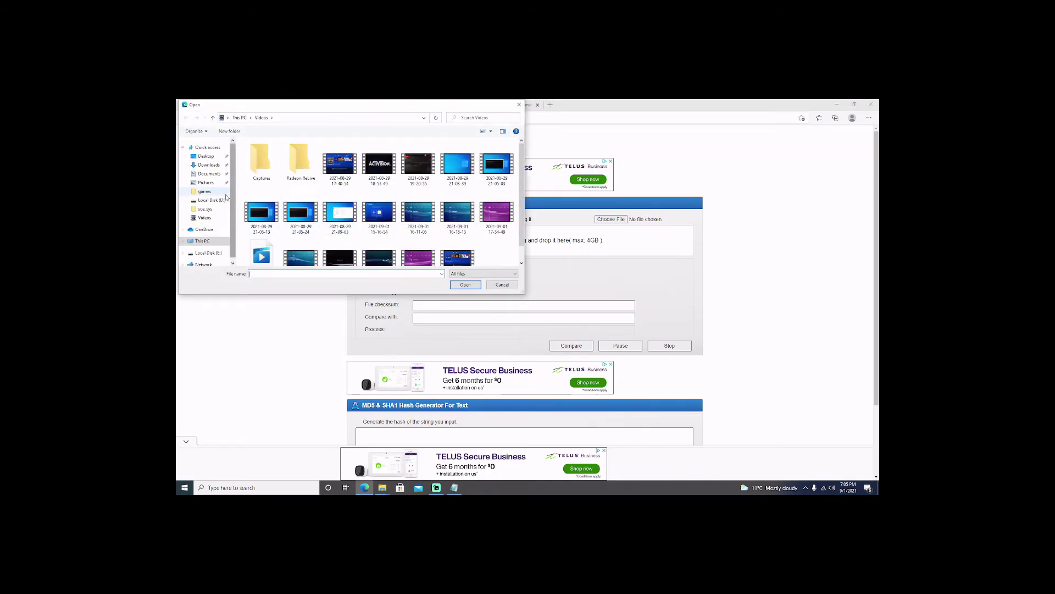
scroll(215, 231, "down", 1)
left_click(209, 238)
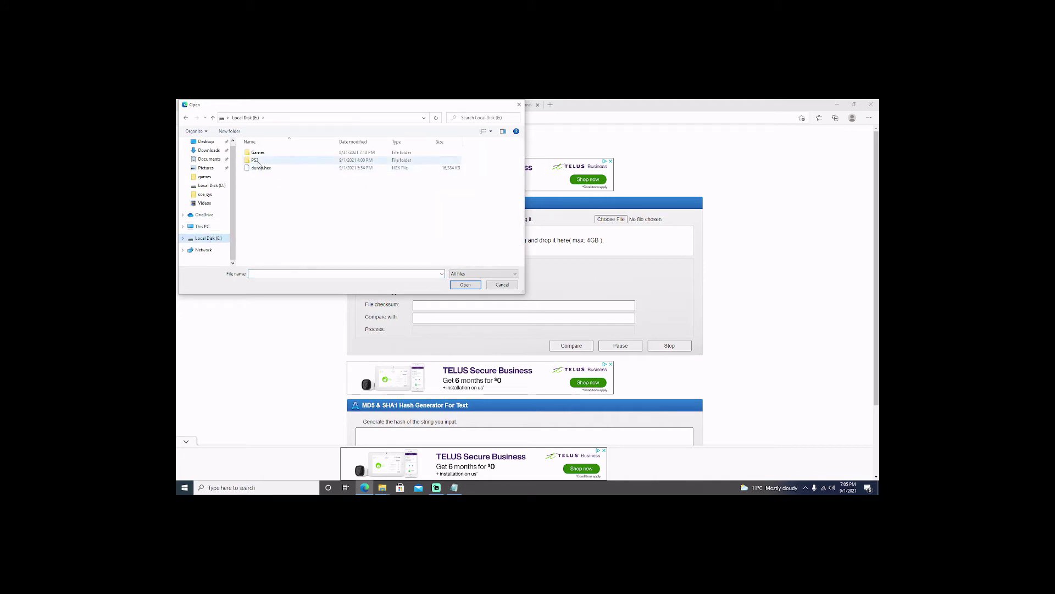
double_click(259, 160)
double_click(260, 154)
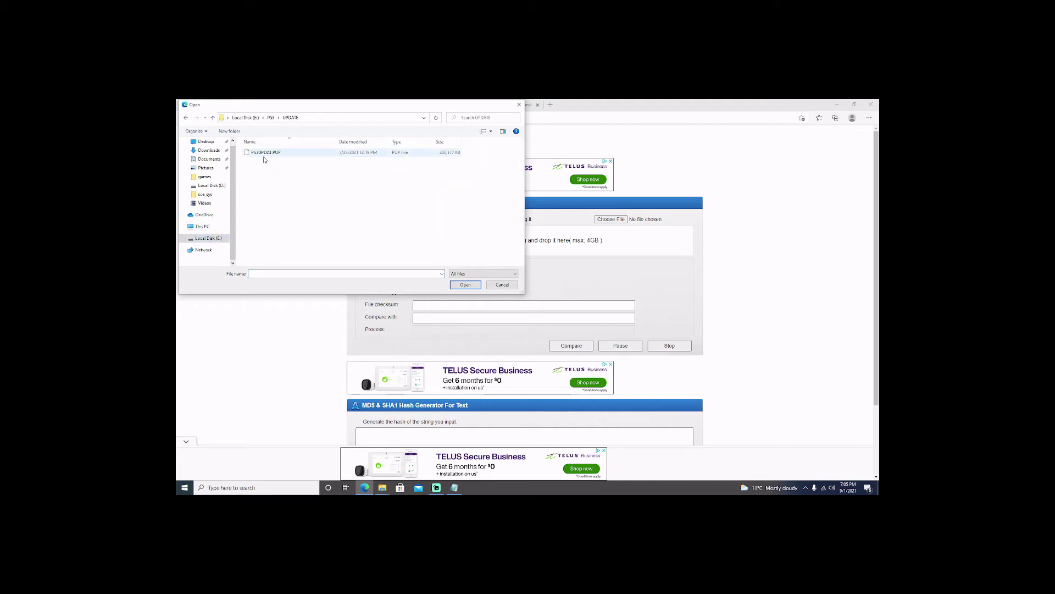
double_click(265, 155)
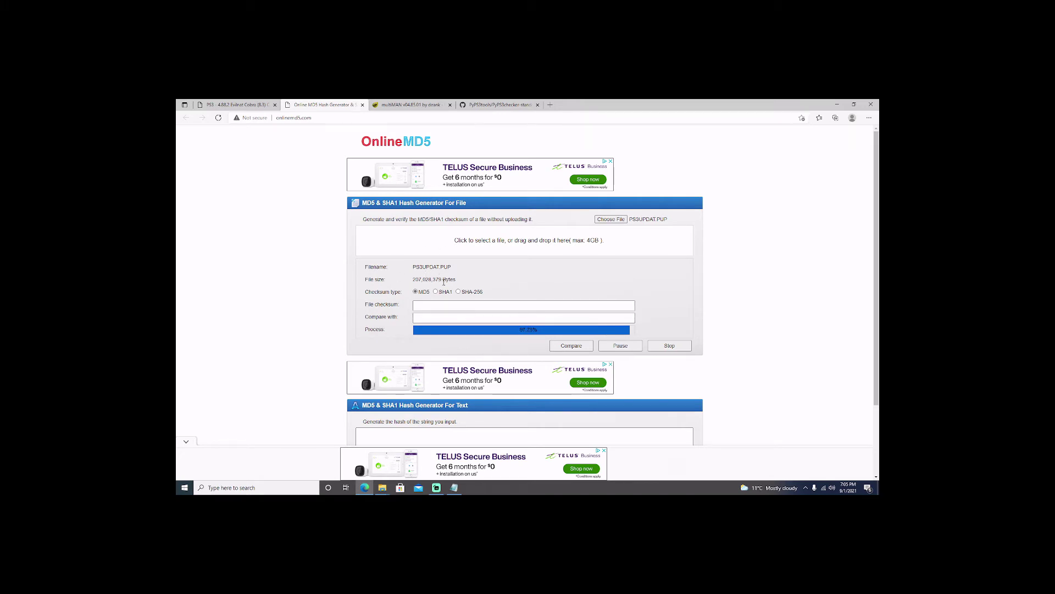
left_click(430, 317)
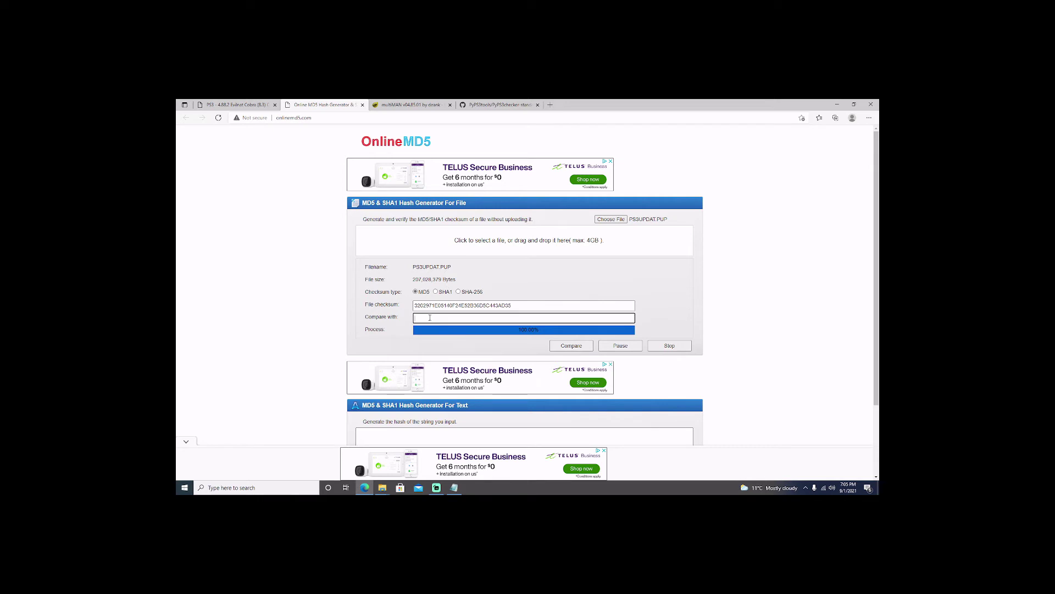
key("ctrl+v")
View the multiMAN v04.85.01 download page on Brewology, then locate the multiMAN package on the desktop
left_click(403, 105)
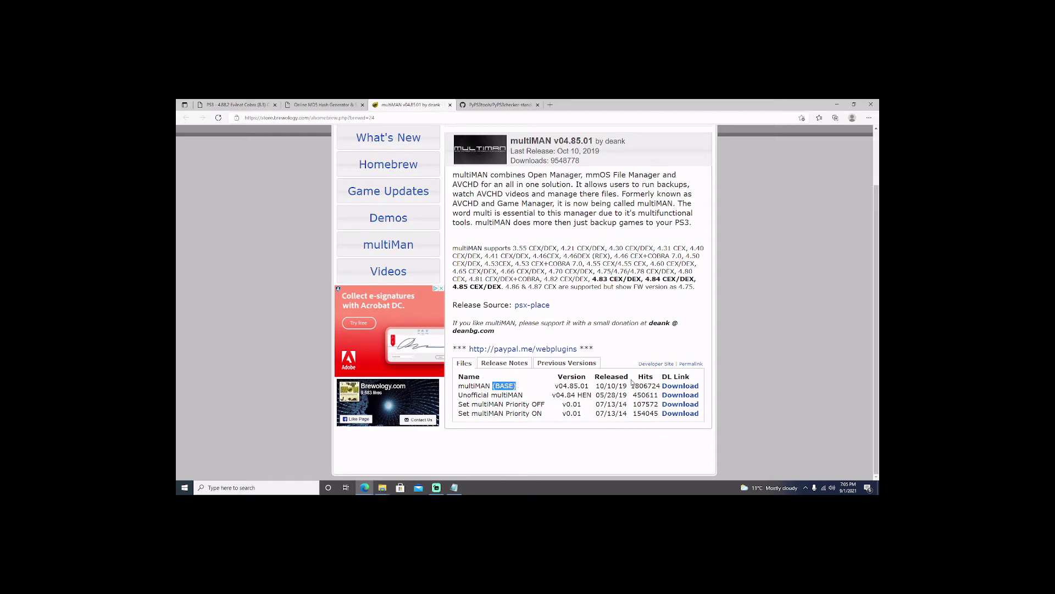
left_click(836, 106)
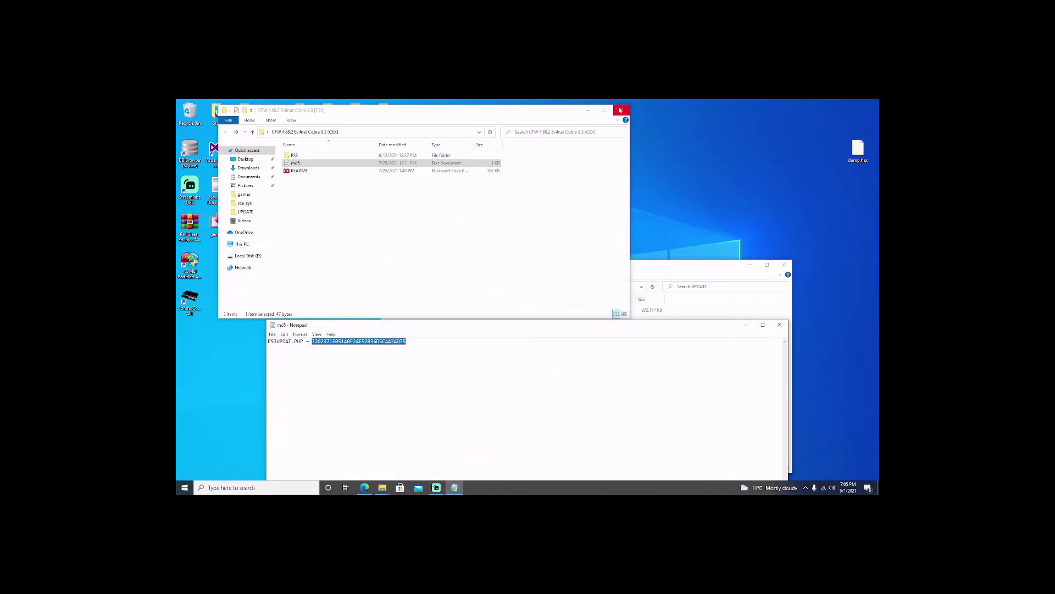
left_click(619, 111)
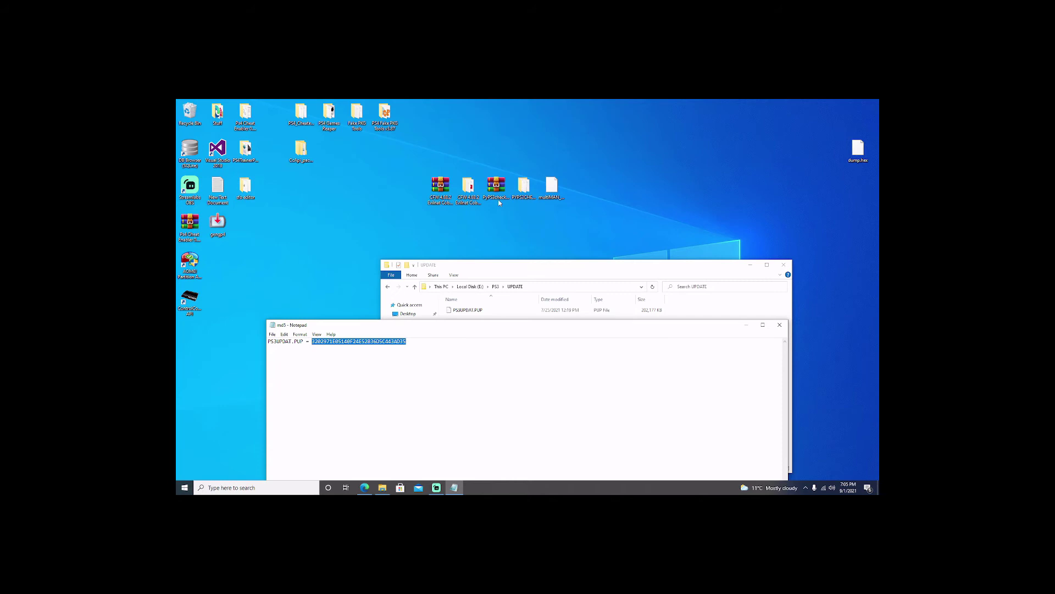
left_click(556, 192)
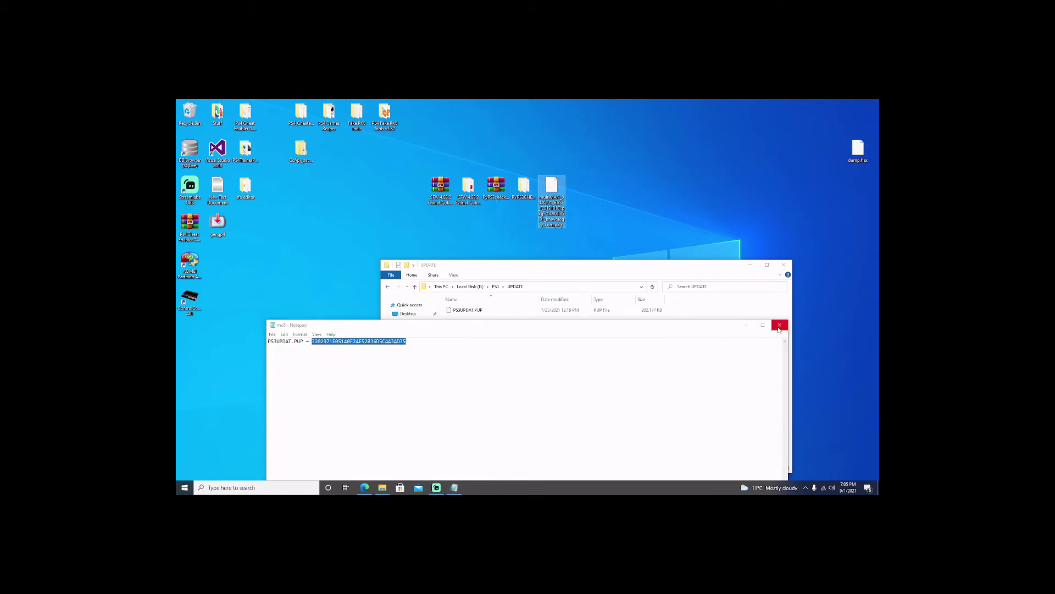
Close the md5 text file and go back to the root of Local Disk (E:)
left_click(779, 329)
left_click(388, 286)
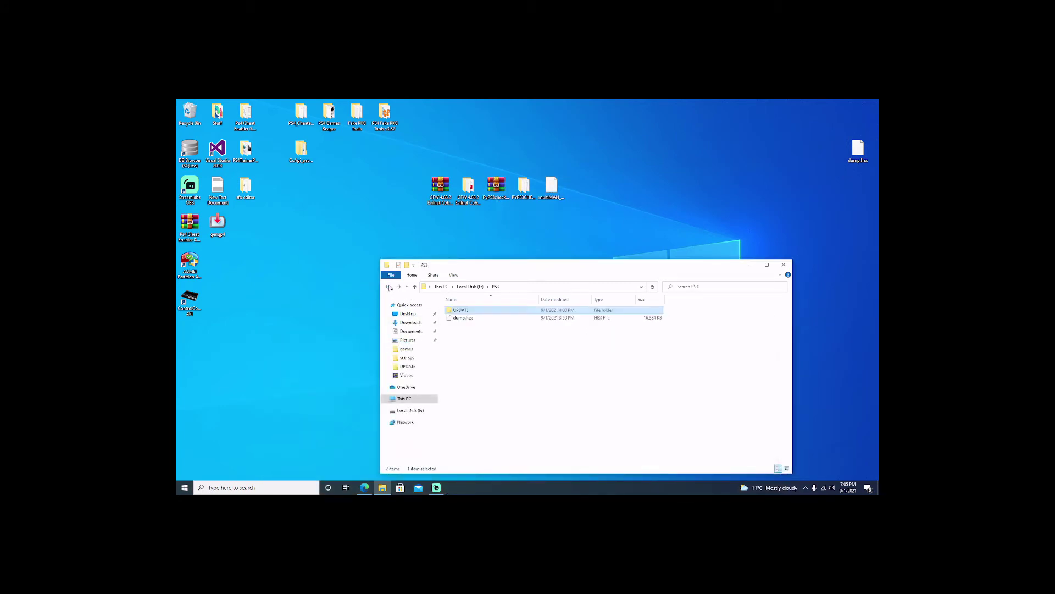
left_click(473, 286)
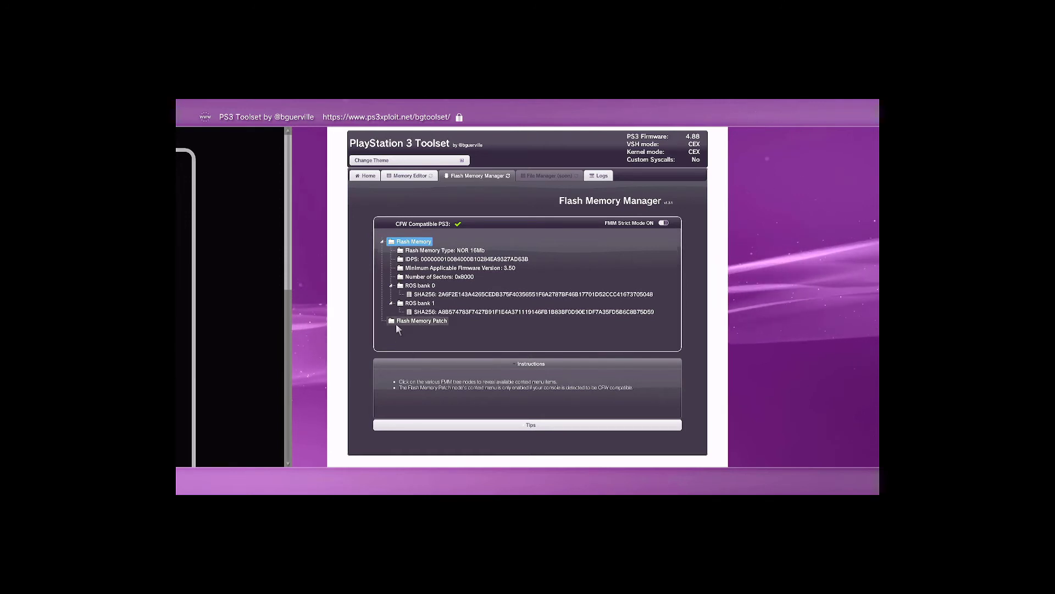
Load the flash memory patch via HTTPS and apply the loaded patch to the console's flash memory
left_click(396, 324)
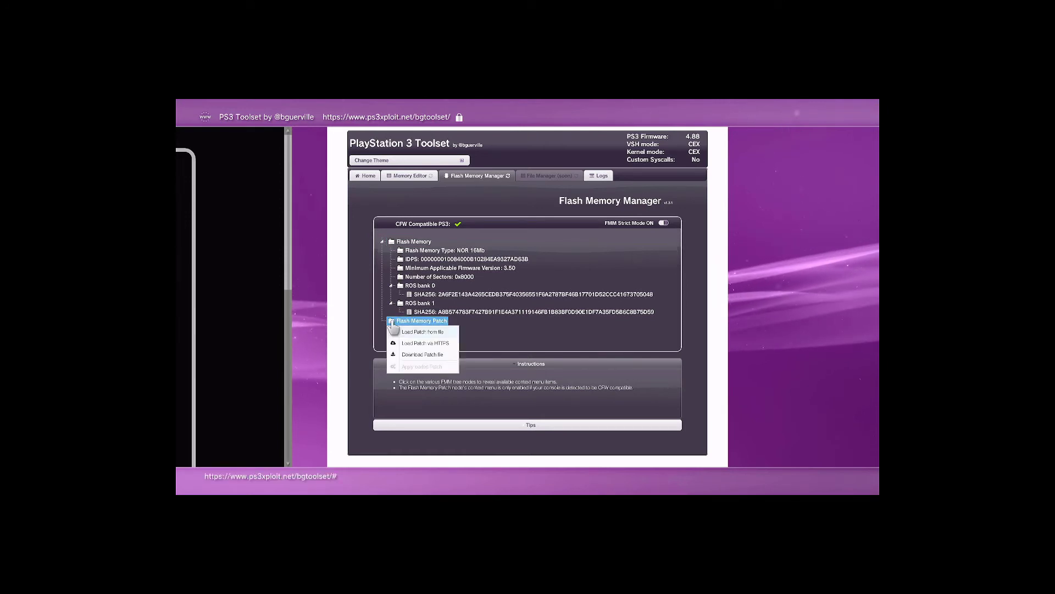
left_click(405, 343)
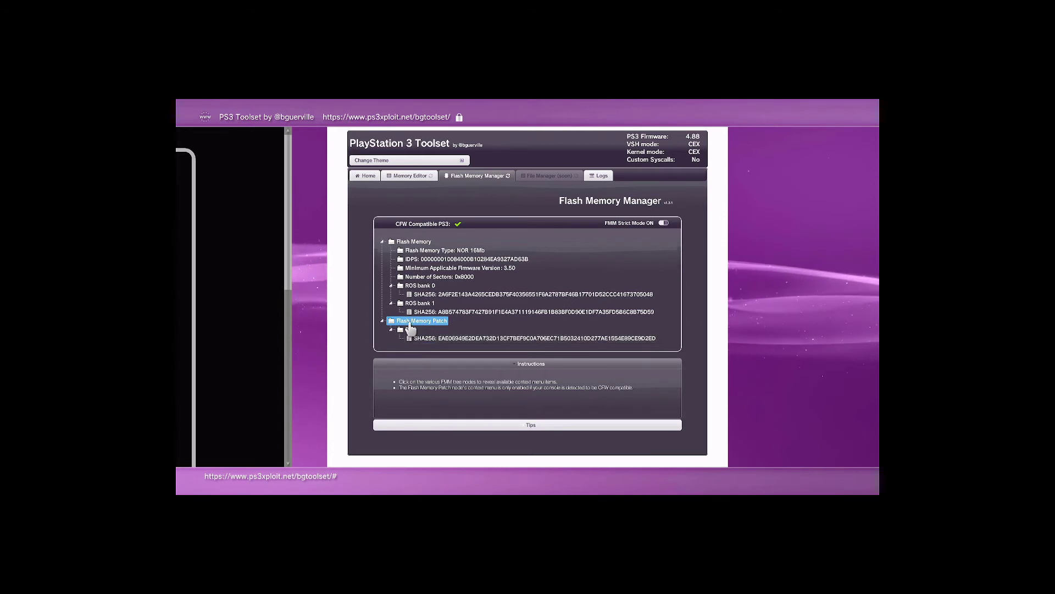
left_click(393, 324)
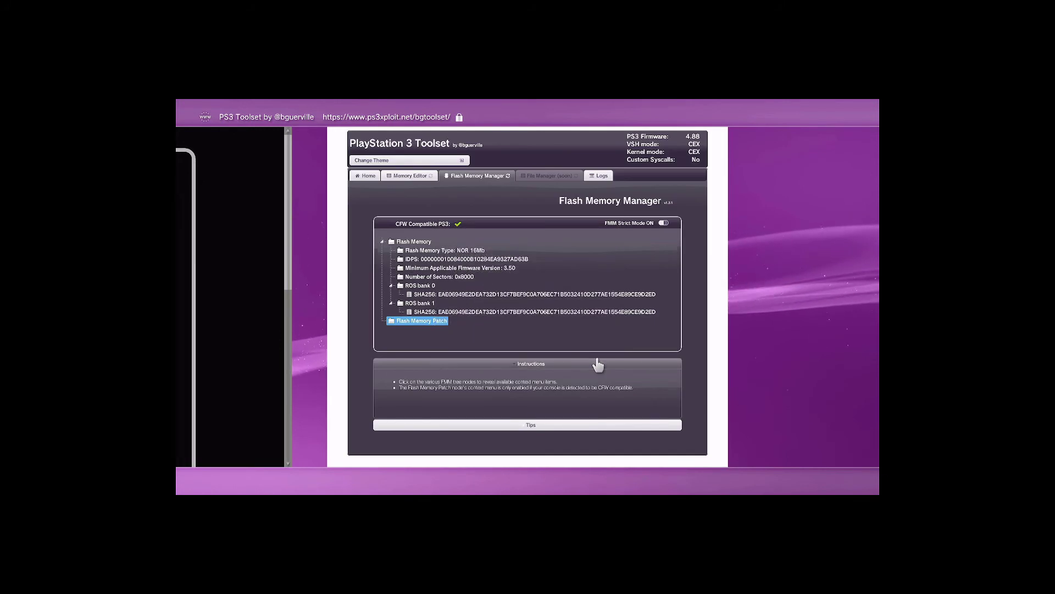
Leave PS3 Toolset for the console's home menu and turn off the system from the Users category
key("Escape")
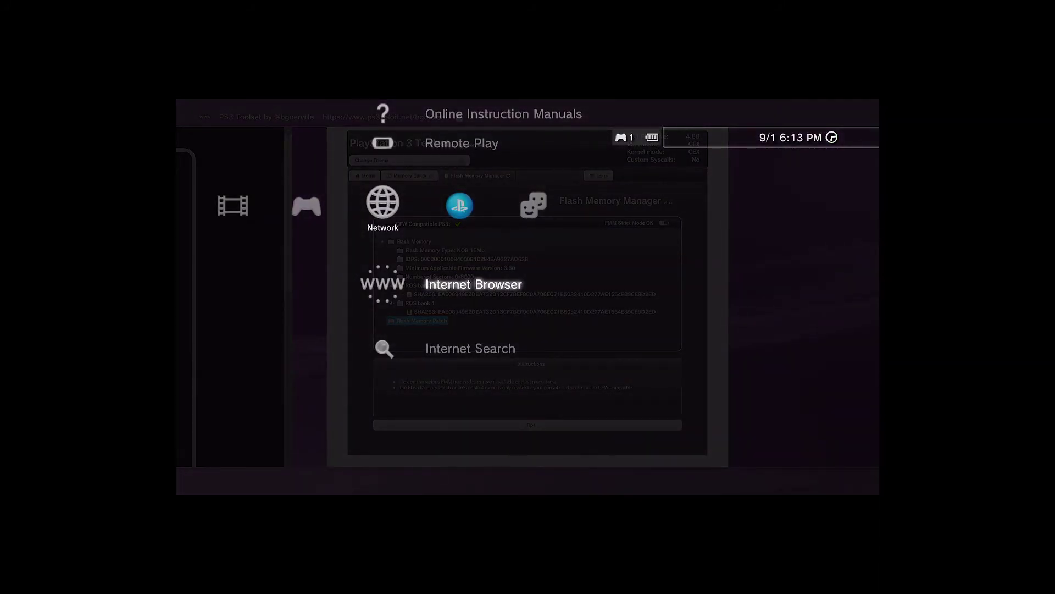
key("Left")
key("Left")
key("Left")
key("Left")
key("Left")
key("Left")
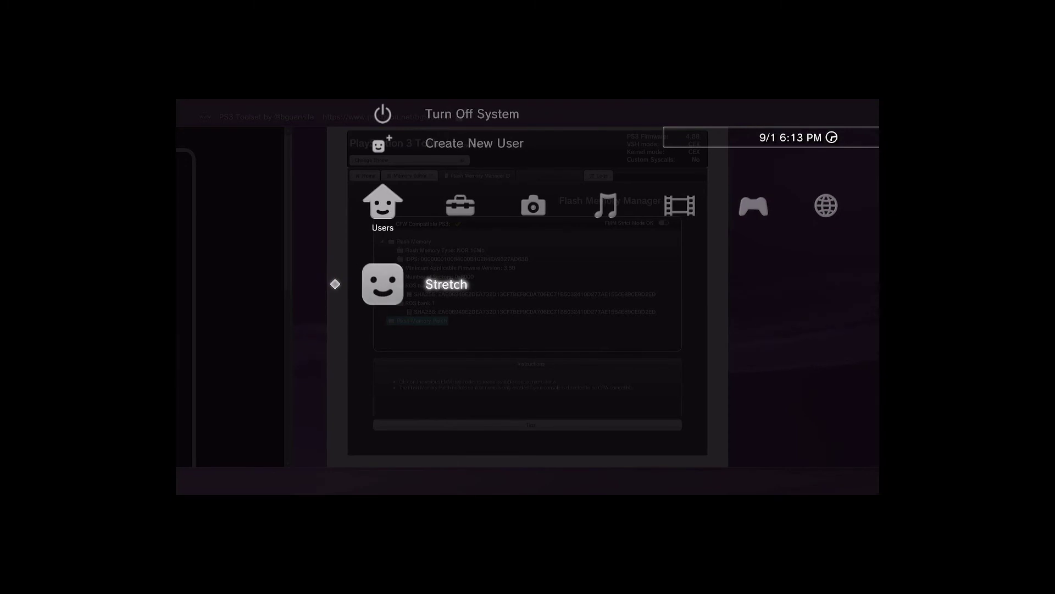
key("Up")
key("Up")
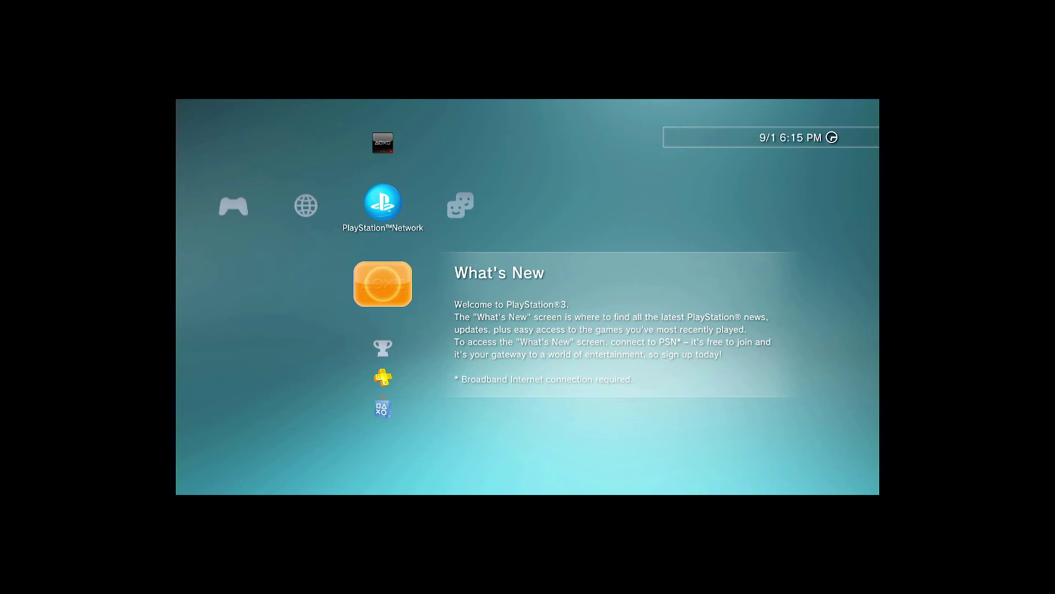
Open System Update in the console's settings and choose Update via Storage Media
key("Left")
key("Left")
key("Left")
key("Left")
key("Left")
key("Left")
key("Left")
key("Right")
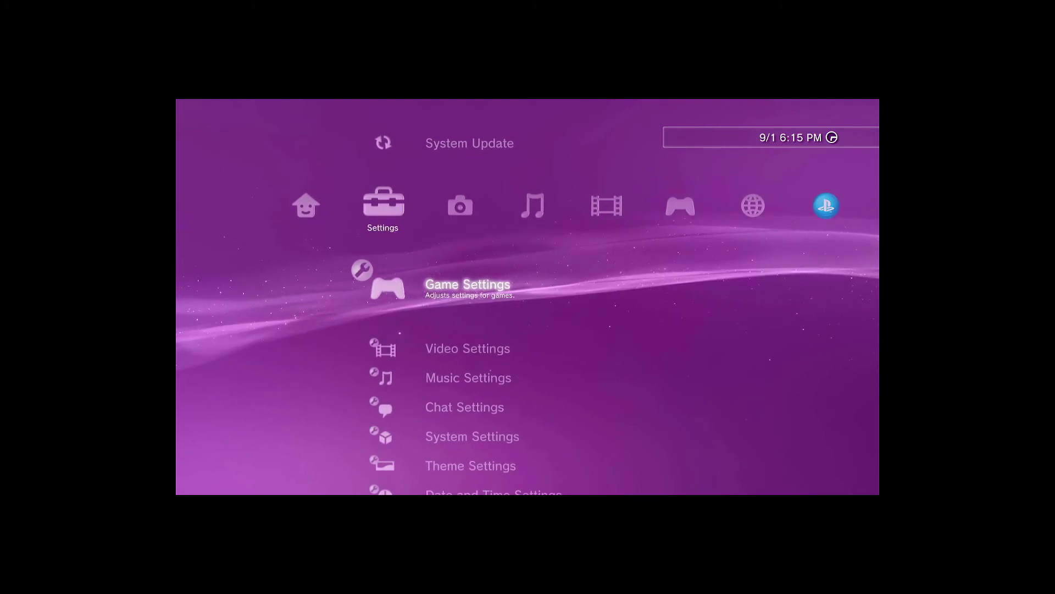
key("Down")
key("Down")
key("Up")
key("Up")
key("Up")
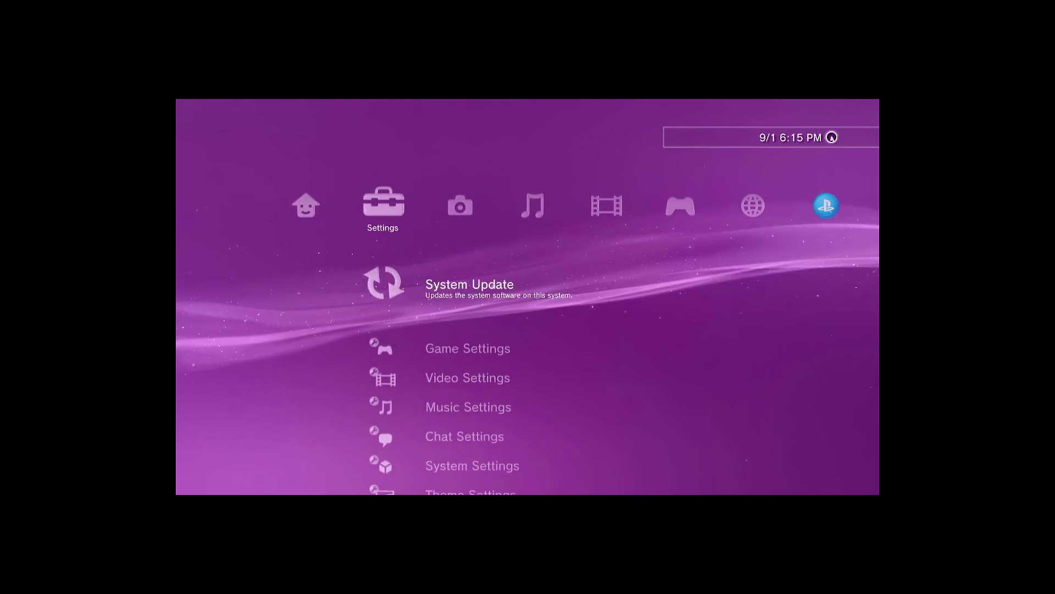
key("Return")
key("Down")
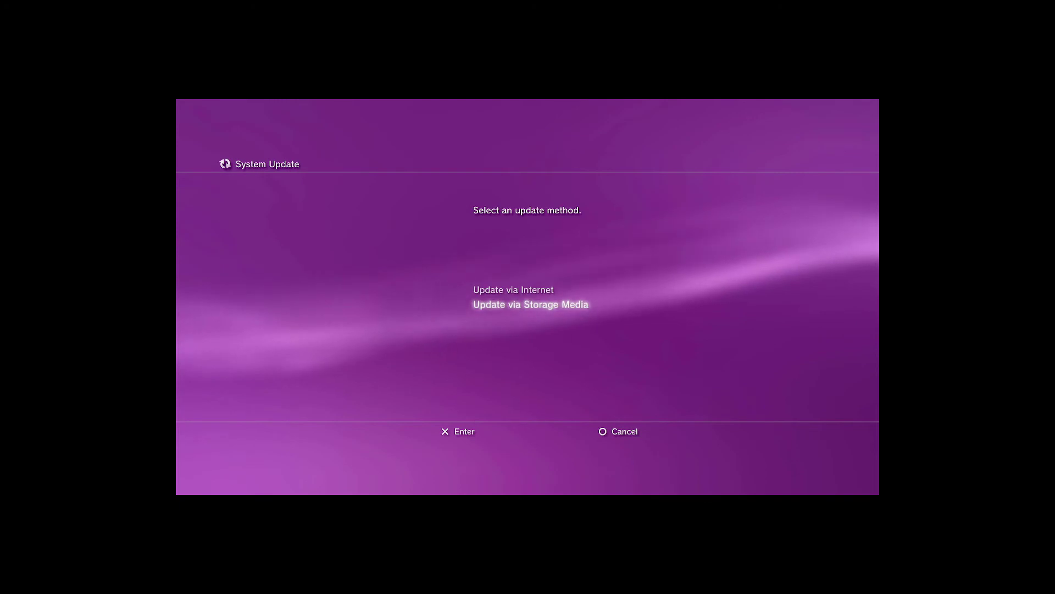
key("Return")
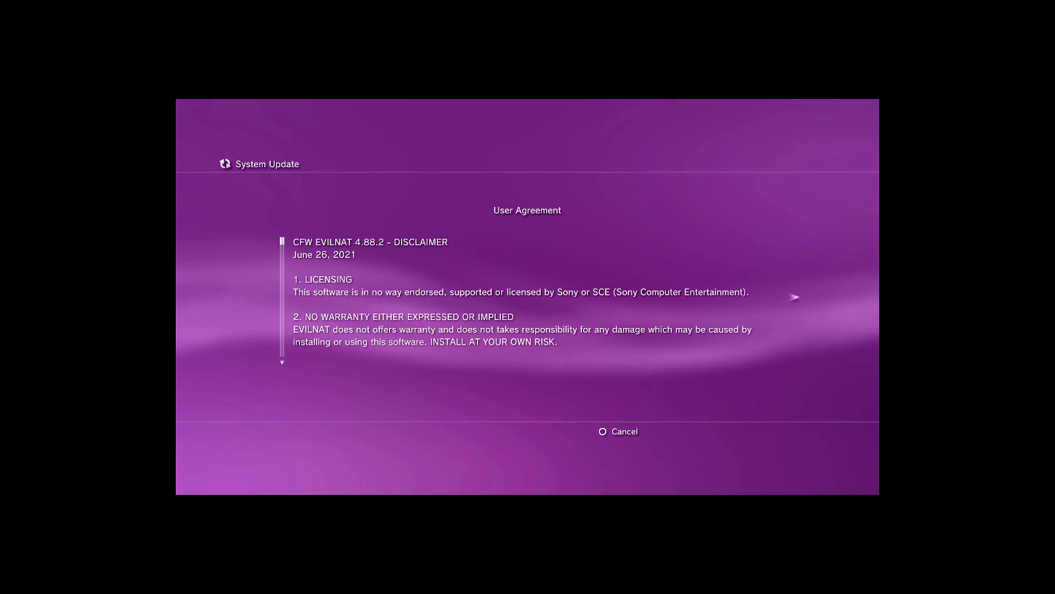
Accept the CFW EVILNAT 4.88.2 user agreement and start the update without enabling automatic power-off
key("Right")
key("Down")
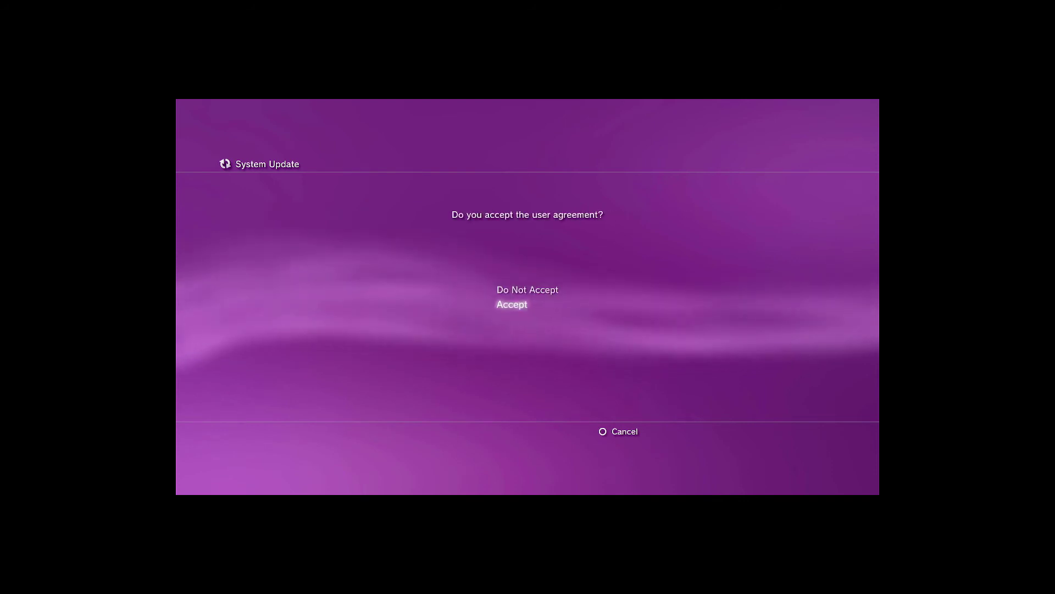
key("Return")
key("Down")
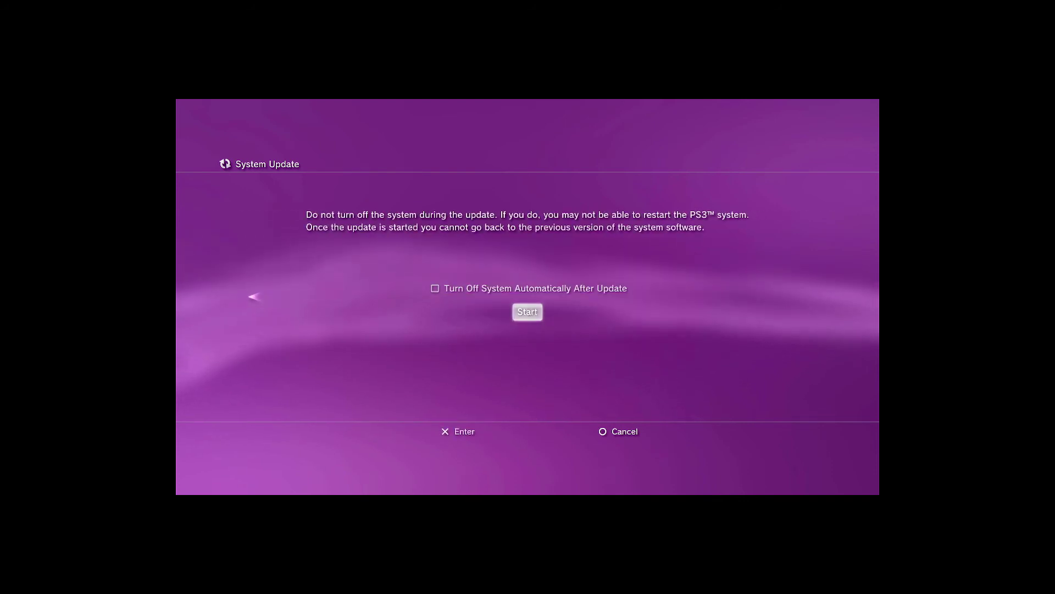
key("Return")
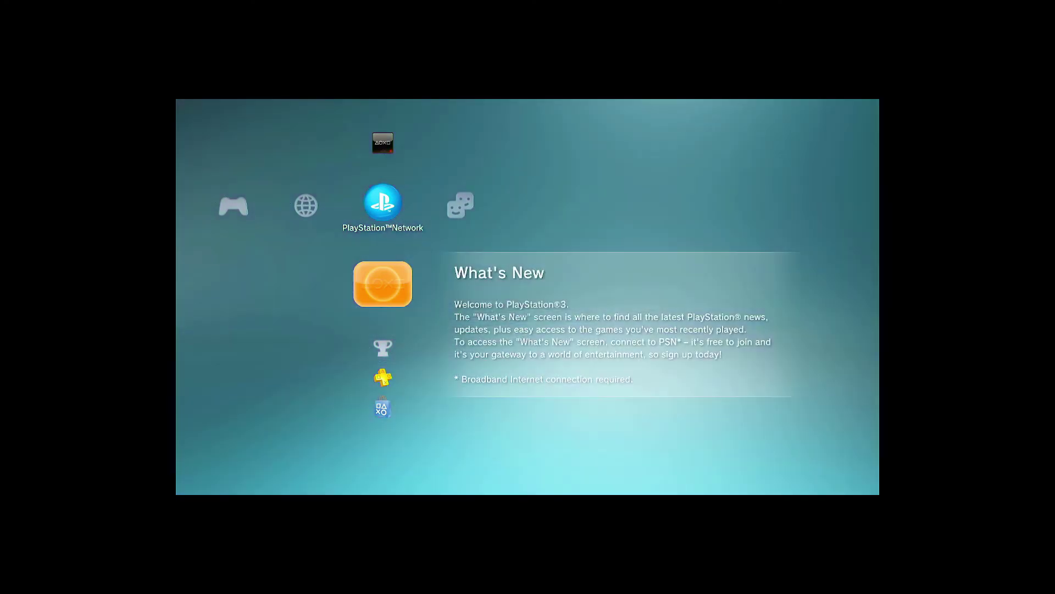
Switch multiMAN through its game display modes to the grid of eight covers per row on the blue background
key("Left")
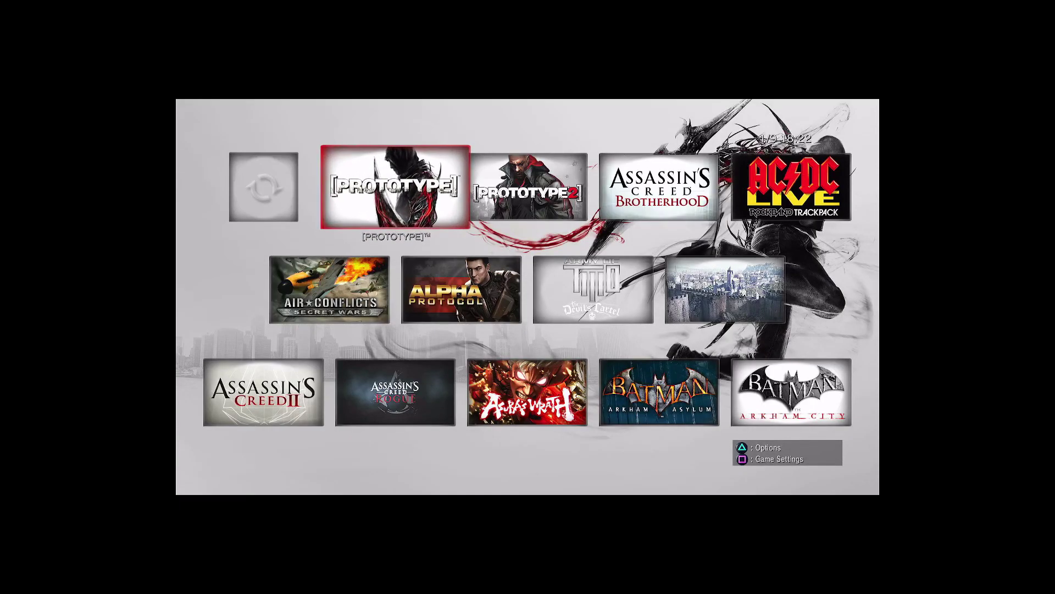
key("R1")
key("R1")
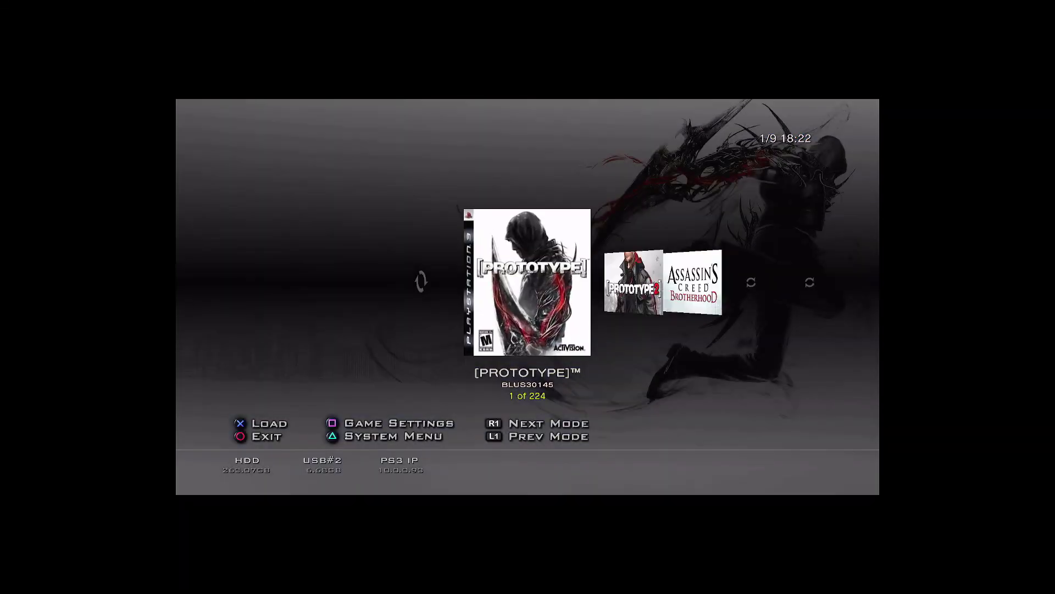
key("R1")
key("R1")
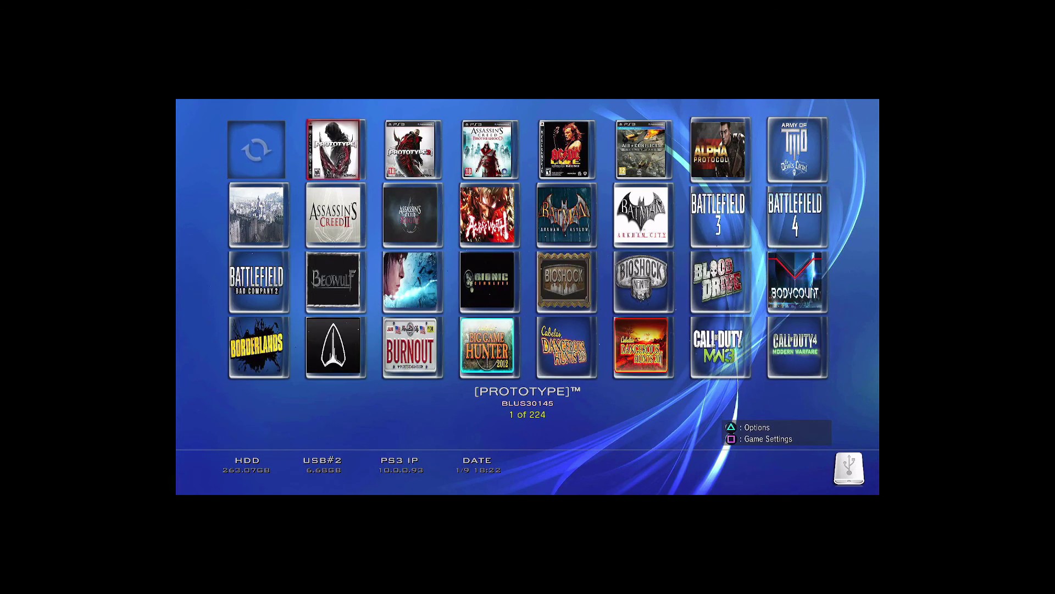
Browse down through the installed game collection in multiMAN's cover grid
key("Down")
key("Down")
key("Down")
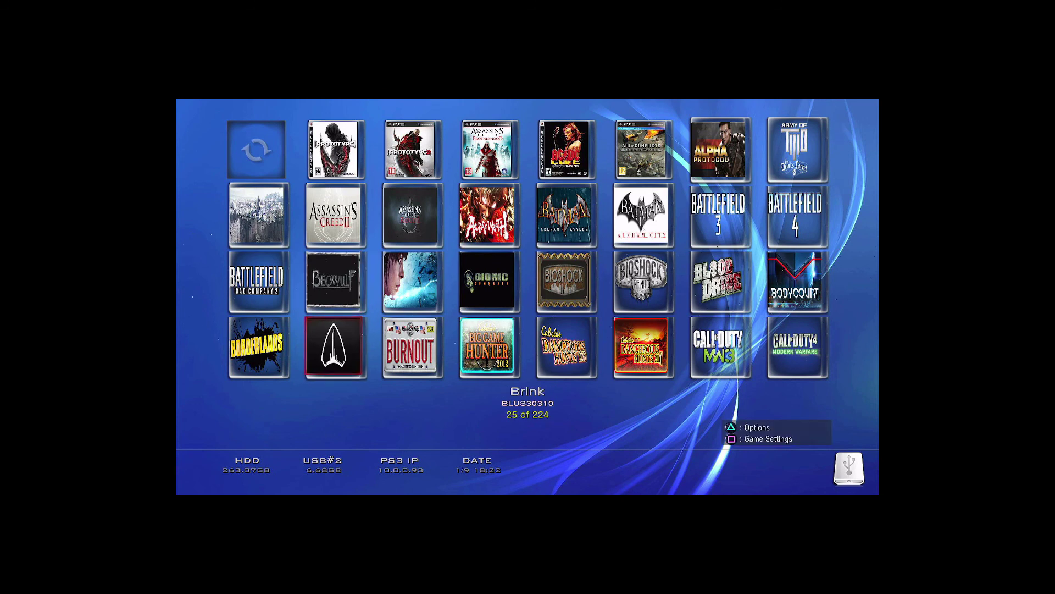
key("Down")
key("Down")
key("Down")
key("Down")
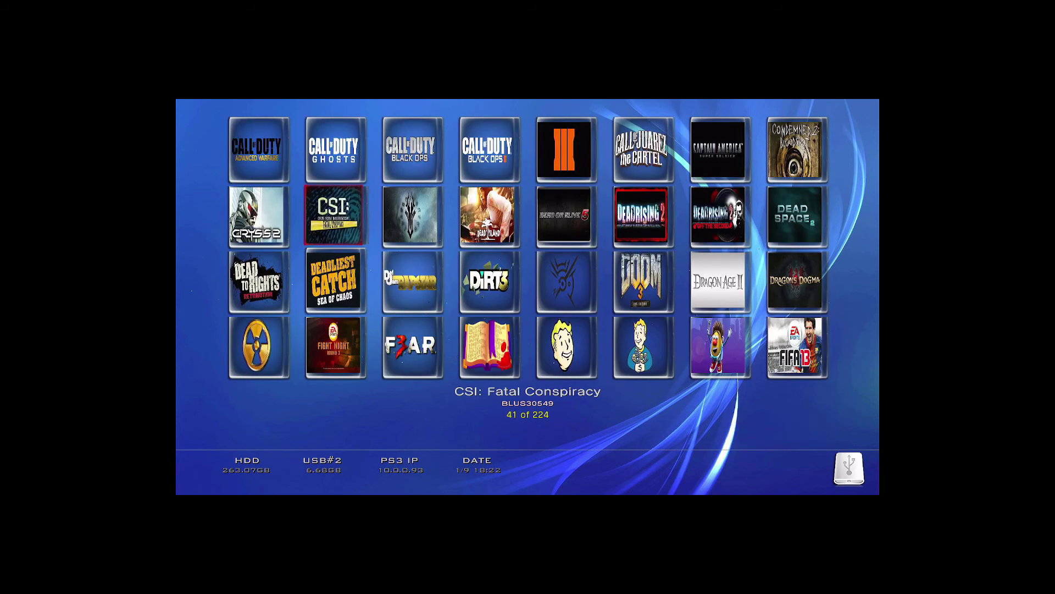
key("Down")
key("Down")
key("Down")
key("Down")
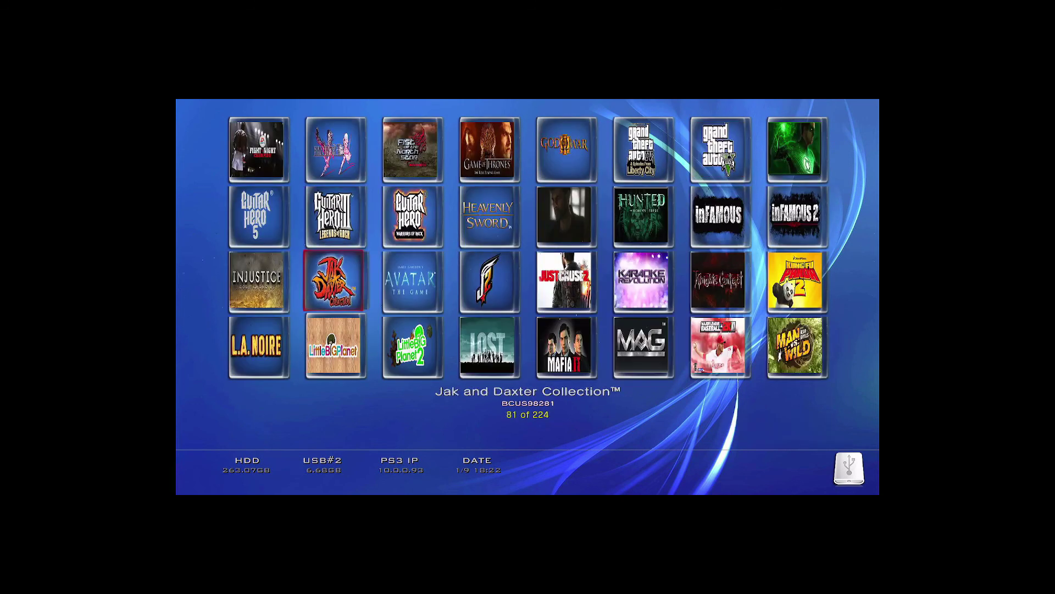